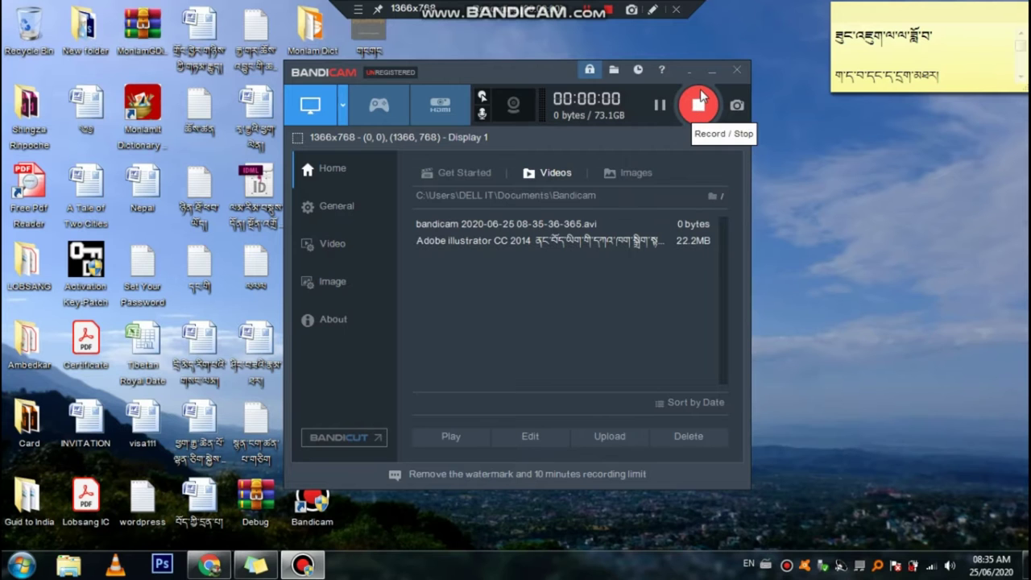
# Step: Launch Adobe Illustrator CC 2014 (32 Bit) from the Windows 7 Start menu
pyautogui.click(709, 73)
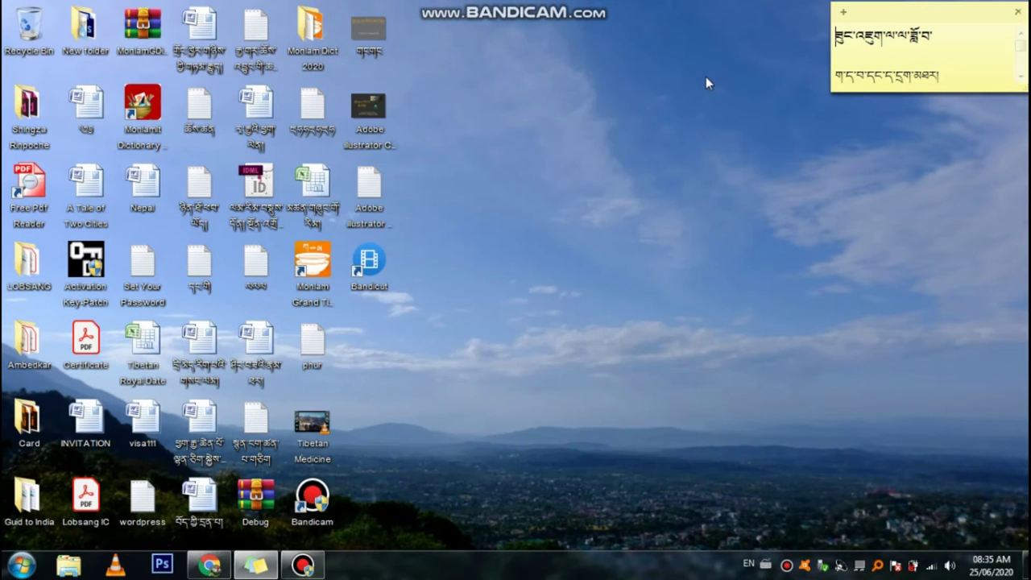
pyautogui.click(22, 566)
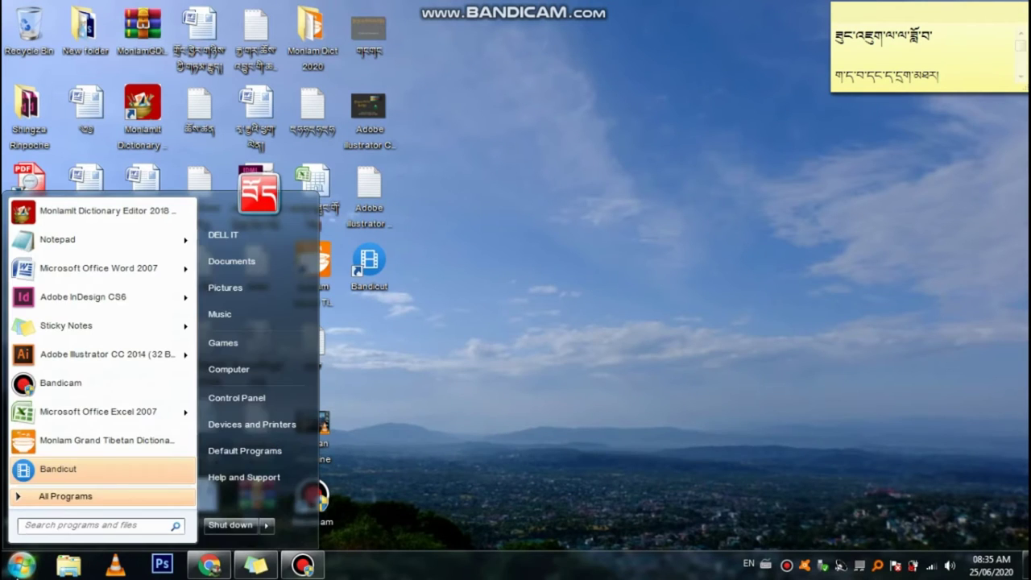
pyautogui.click(119, 362)
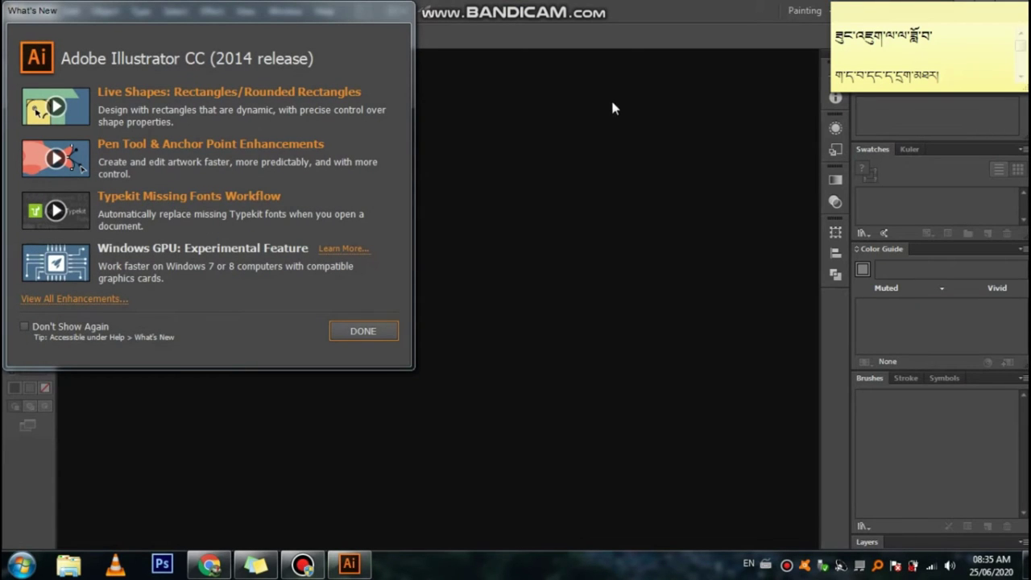
# Step: Bring Illustrator to the front and close the What's New dialog with DONE
pyautogui.click(636, 22)
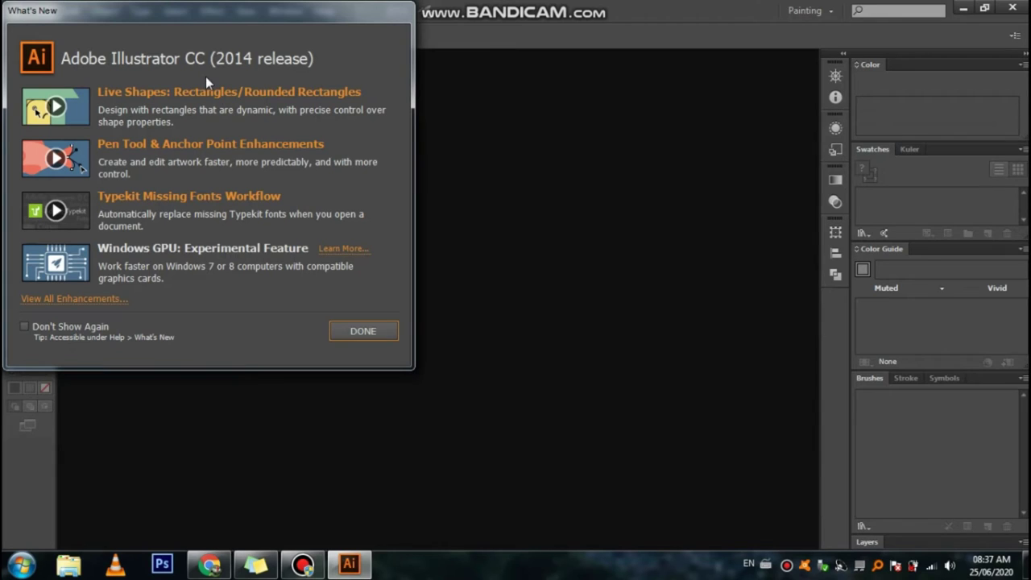
pyautogui.click(367, 336)
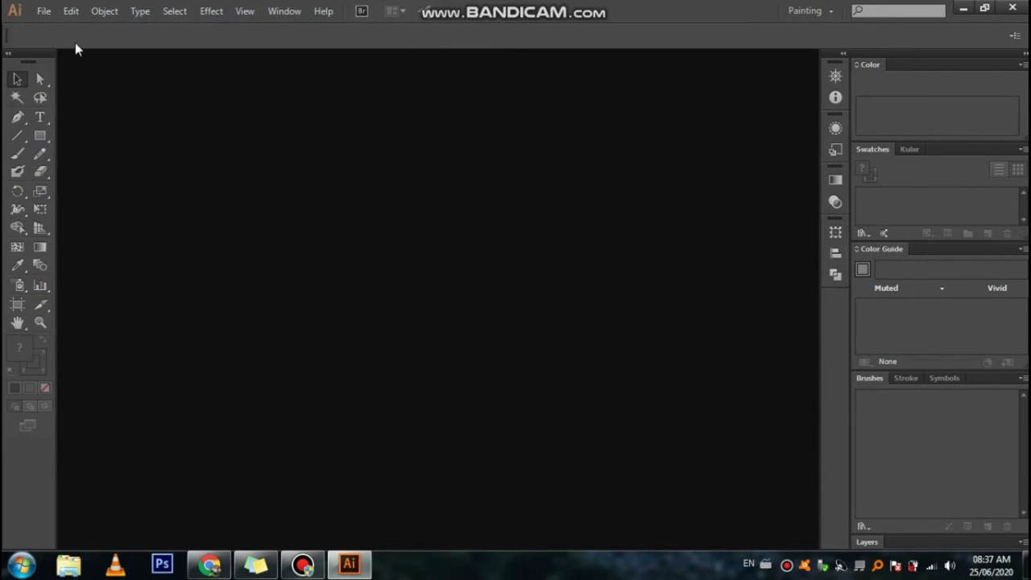
# Step: Create a new Letter-size landscape document with the default File > New settings
pyautogui.click(44, 13)
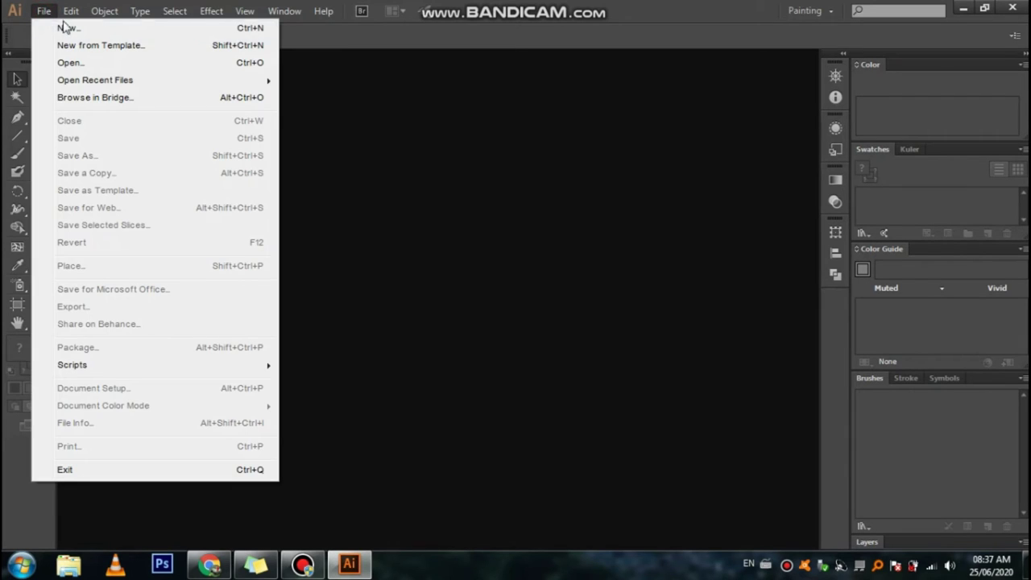
pyautogui.click(72, 27)
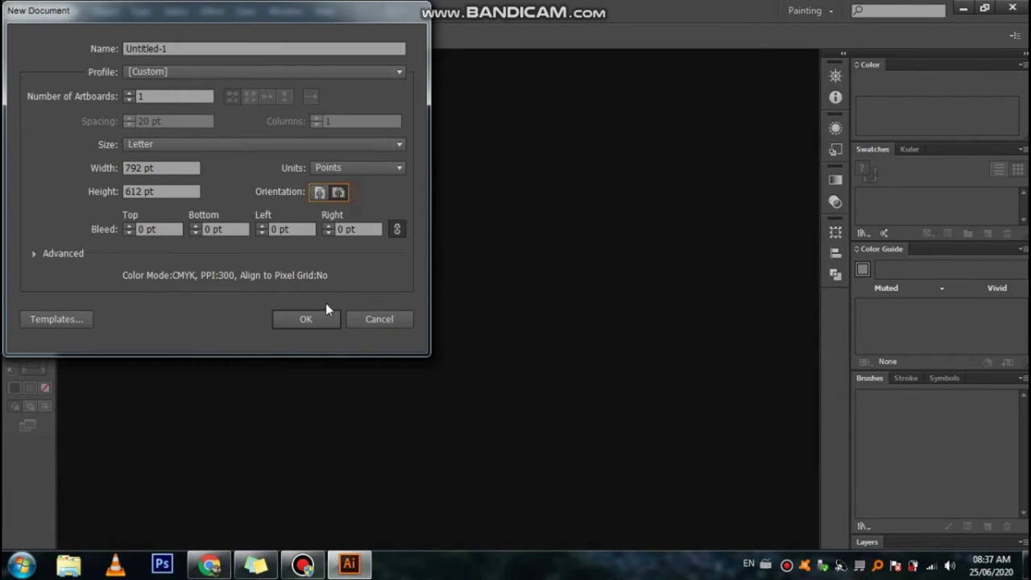
pyautogui.click(308, 320)
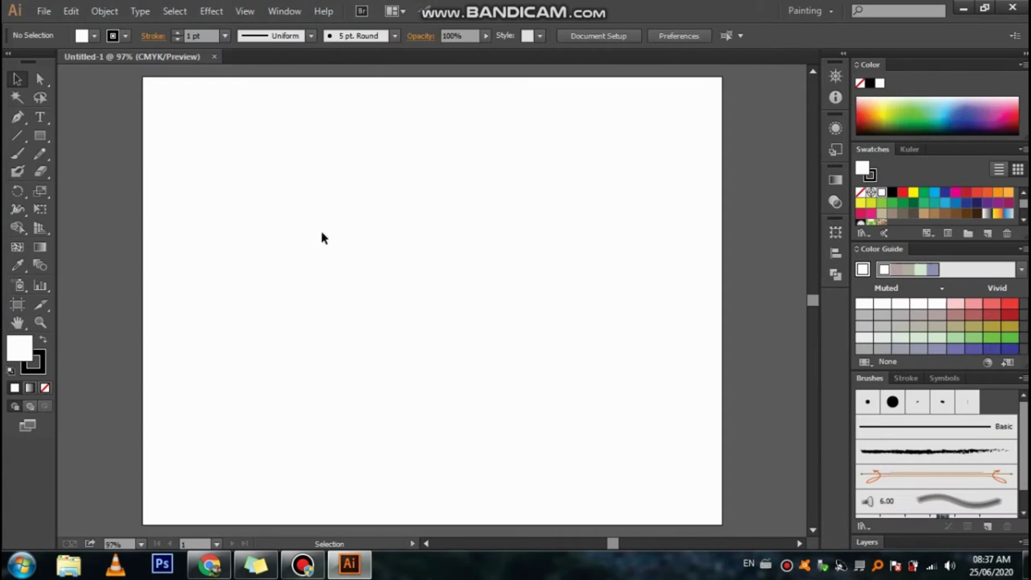
# Step: Place a Type tool insertion point on the artboard and choose the Qomolangma-Uchen Sutung font
pyautogui.click(44, 116)
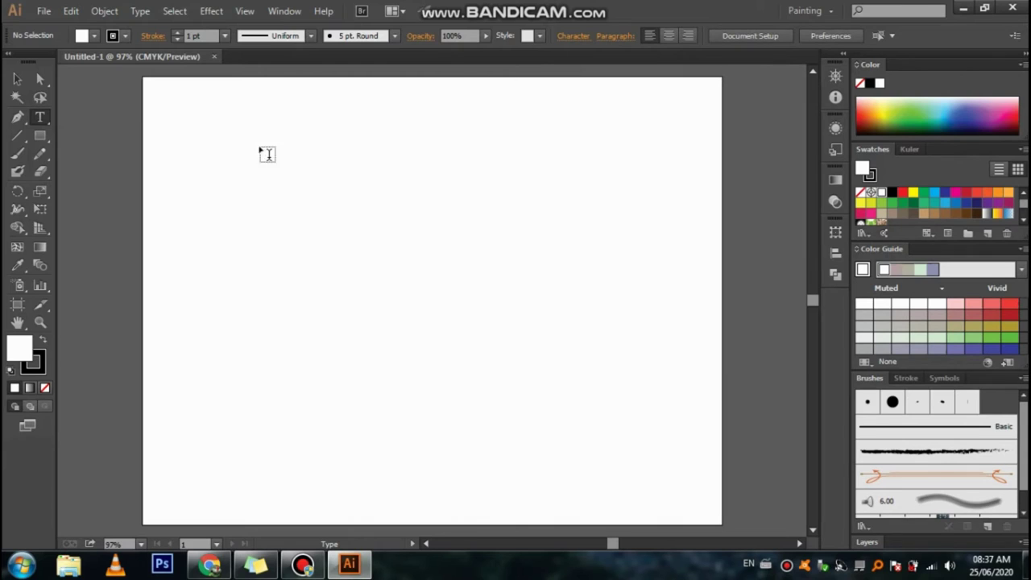
pyautogui.click(232, 179)
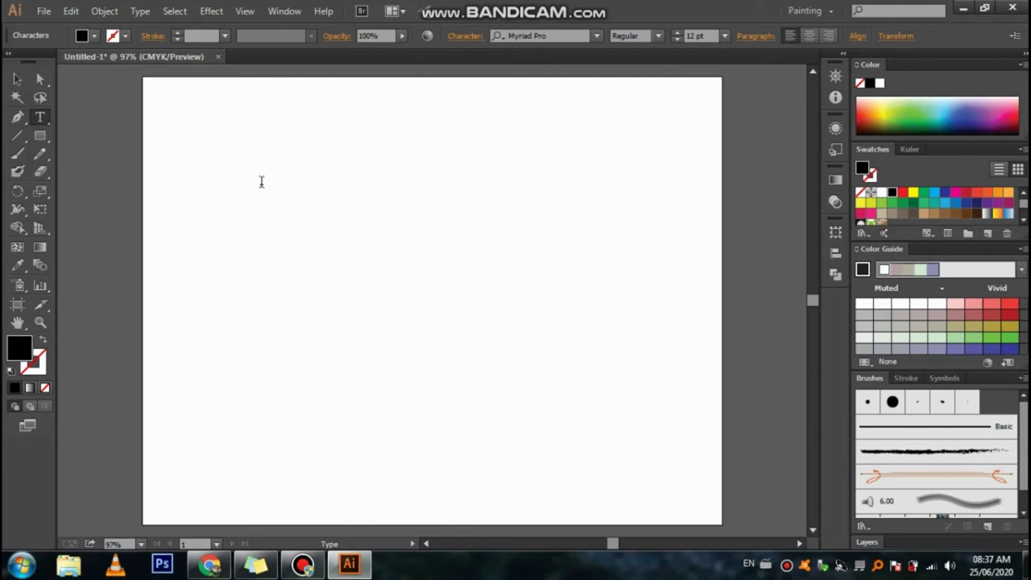
pyautogui.click(597, 36)
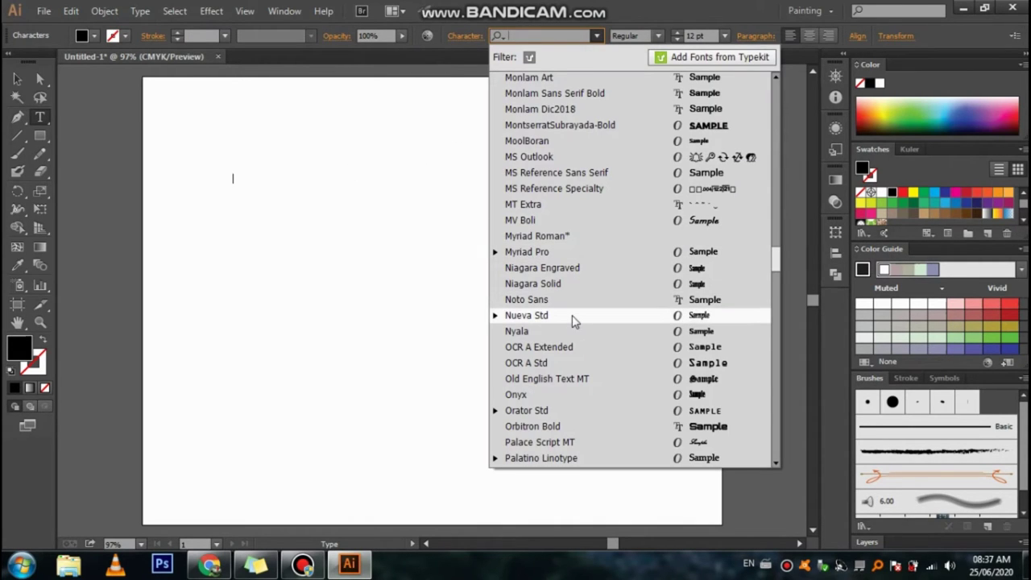
pyautogui.scroll(-3, 572, 318)
pyautogui.scroll(-1, 569, 331)
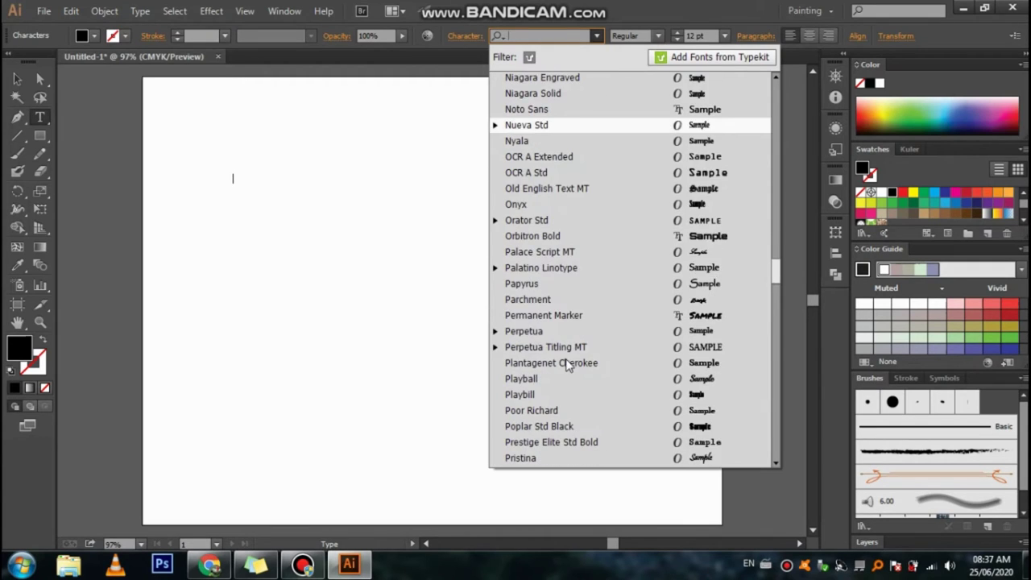
pyautogui.scroll(-7, 565, 364)
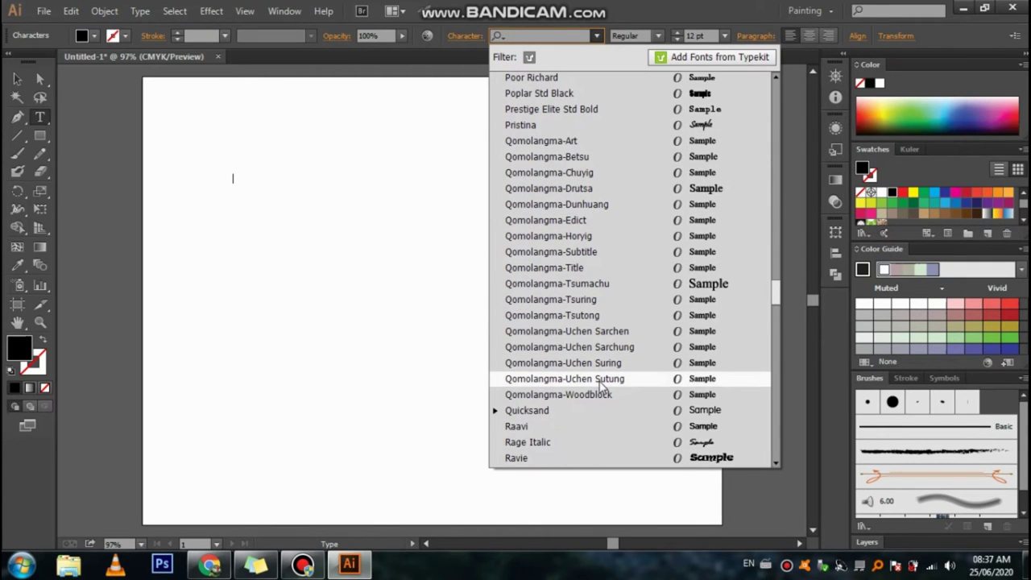
pyautogui.click(593, 379)
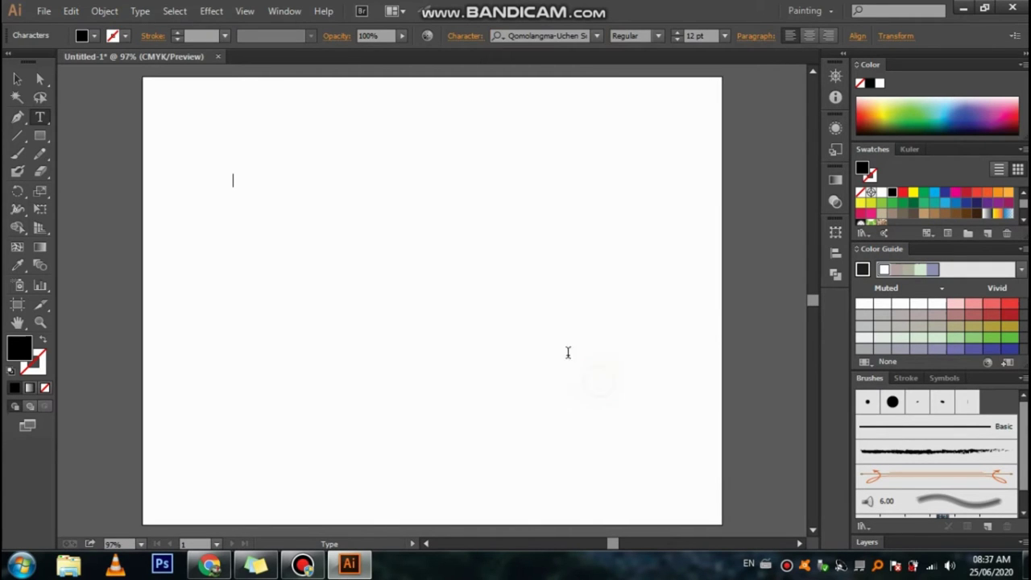
pyautogui.click(724, 35)
# Step: Set 60 pt, test-type Tibetan syllables like སྒྲོན་ and ཏུ་ཅུ་ཏུ་, then delete them all
pyautogui.click(739, 288)
pyautogui.write('ས།')
pyautogui.write('ྒྲོན་')
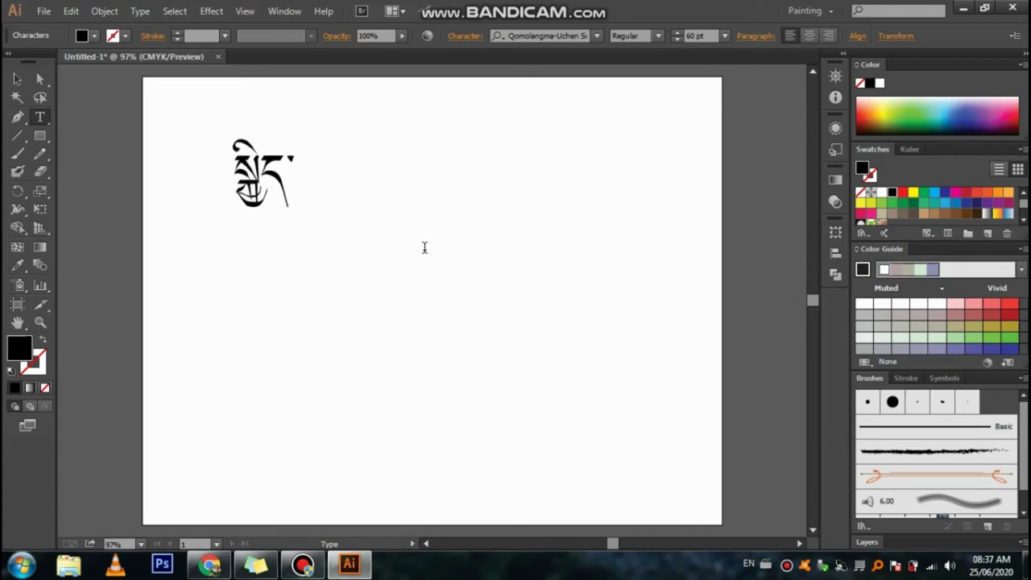
pyautogui.press('BackSpace')
pyautogui.press('BackSpace')
pyautogui.press('BackSpace')
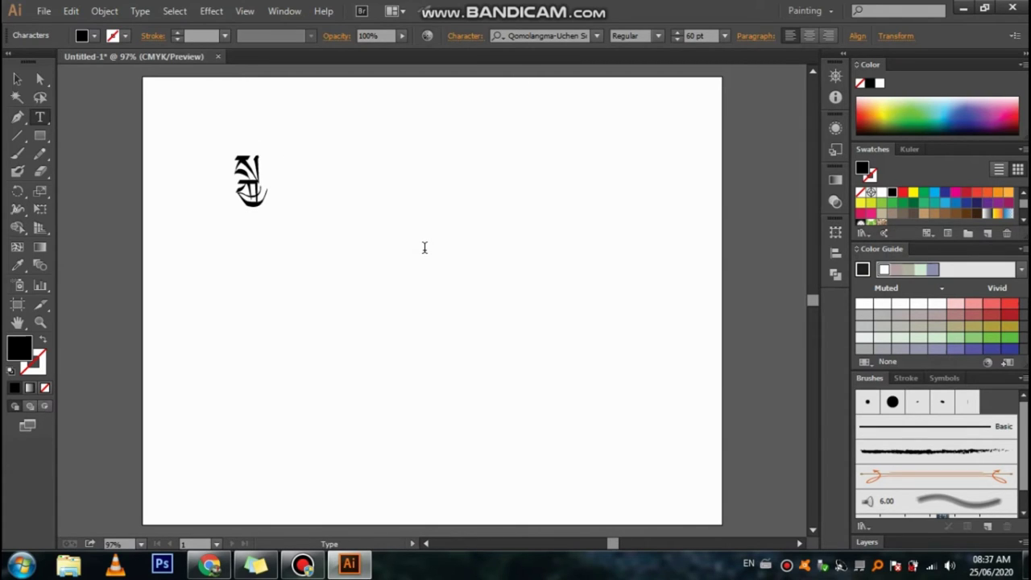
pyautogui.press('BackSpace')
pyautogui.press('BackSpace')
pyautogui.press('BackSpace')
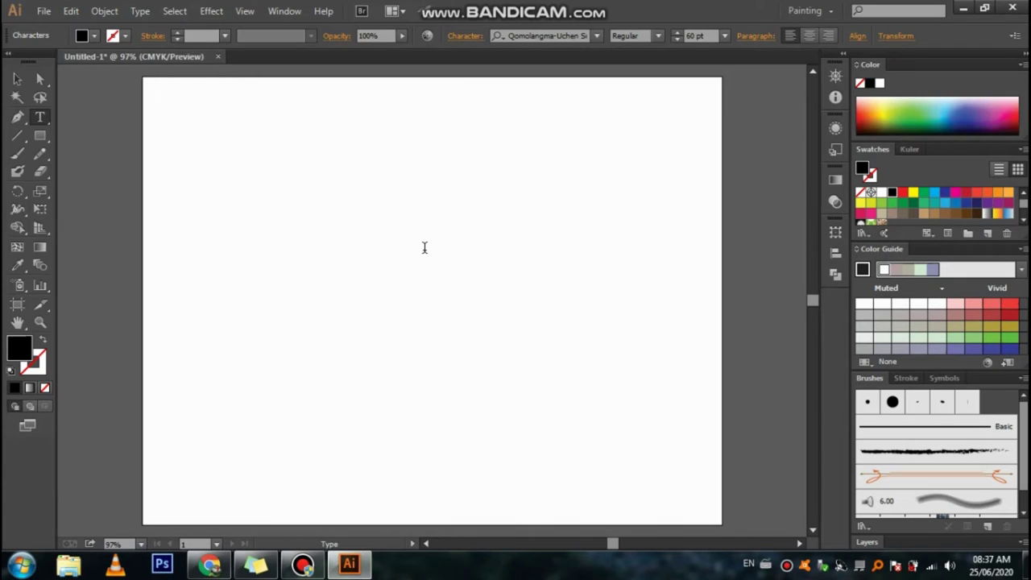
pyautogui.write('ད')
pyautogui.write('་')
pyautogui.press('BackSpace')
pyautogui.press('BackSpace')
pyautogui.press('BackSpace')
pyautogui.write('ཏུ་ཅུ')
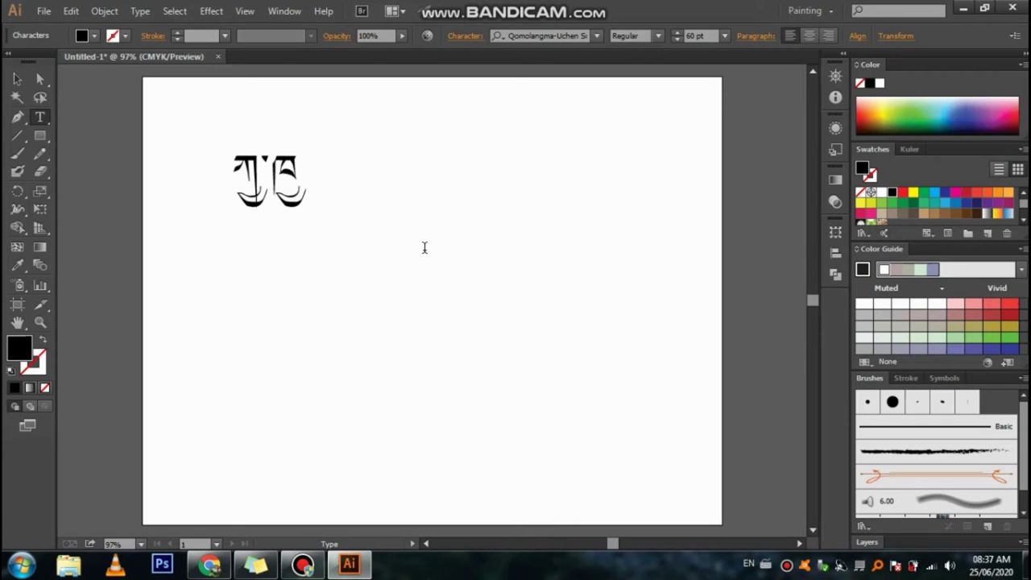
pyautogui.write('་ཏུ་')
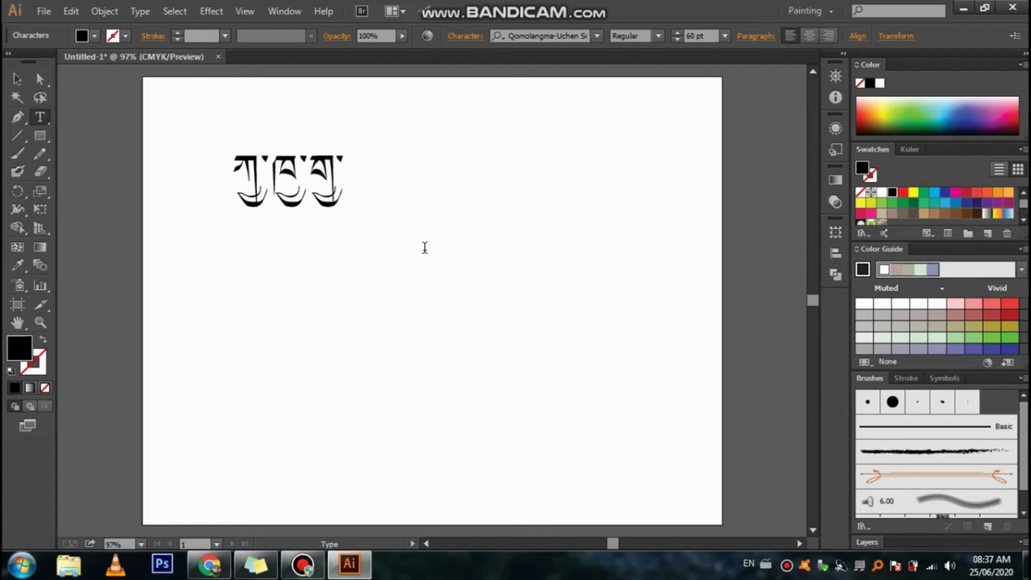
pyautogui.press('BackSpace')
pyautogui.press('BackSpace')
pyautogui.hotkey('ctrl', 'a')
pyautogui.press('BackSpace')
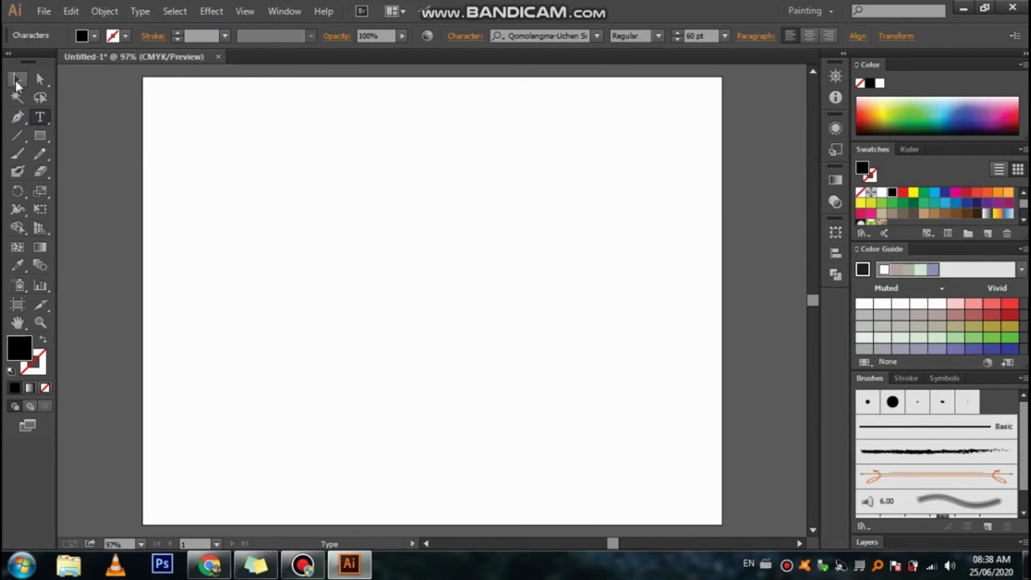
# Step: Leave text editing with the Selection tool and open Edit > Preferences > Type
pyautogui.click(17, 78)
pyautogui.click(44, 11)
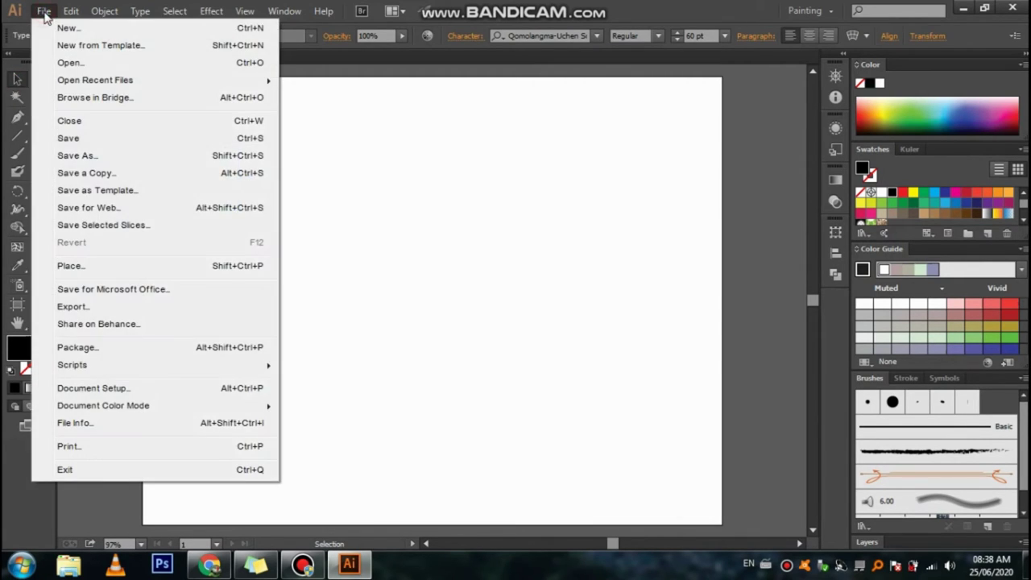
pyautogui.click(71, 11)
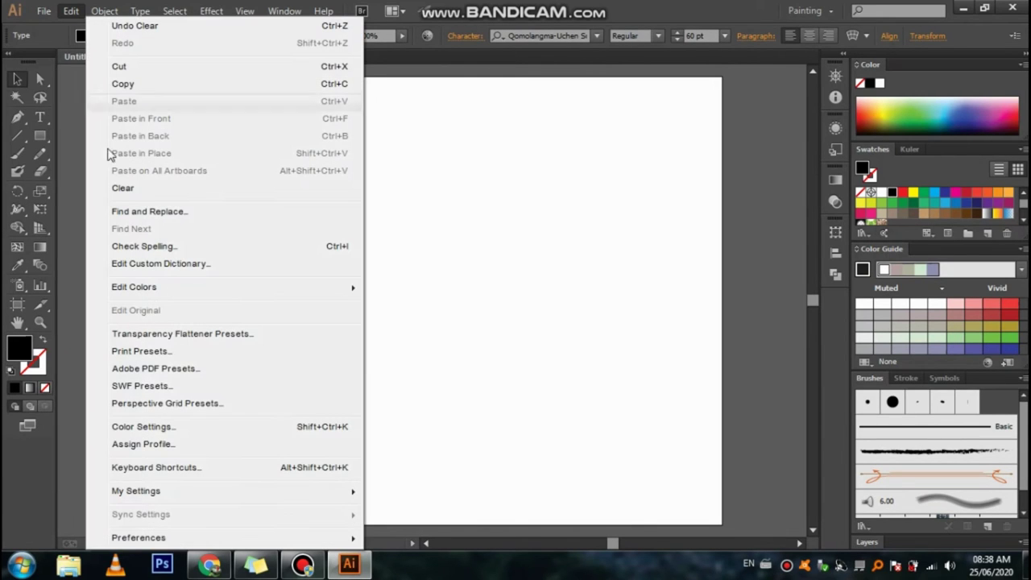
pyautogui.moveTo(138, 537)
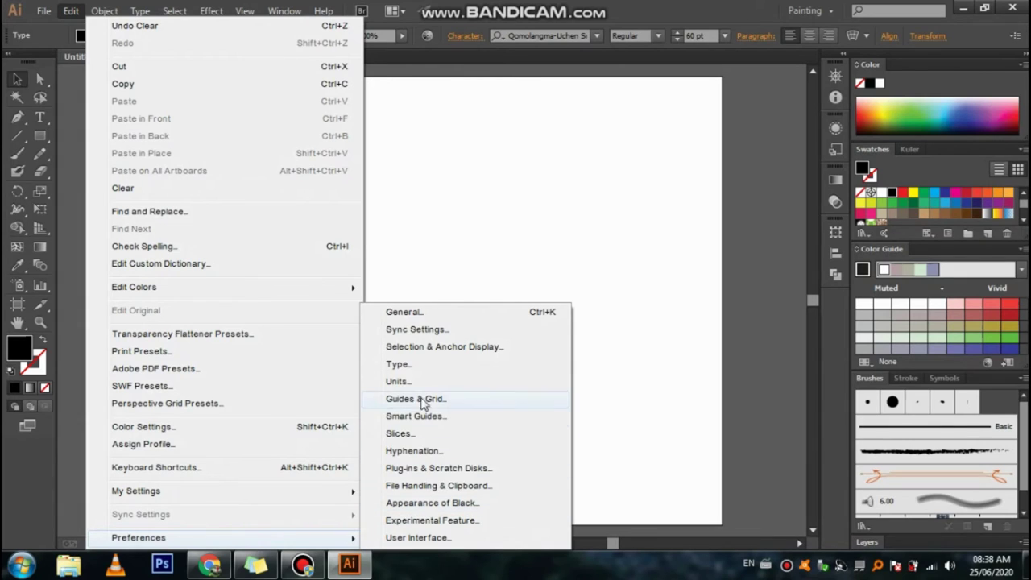
pyautogui.click(398, 364)
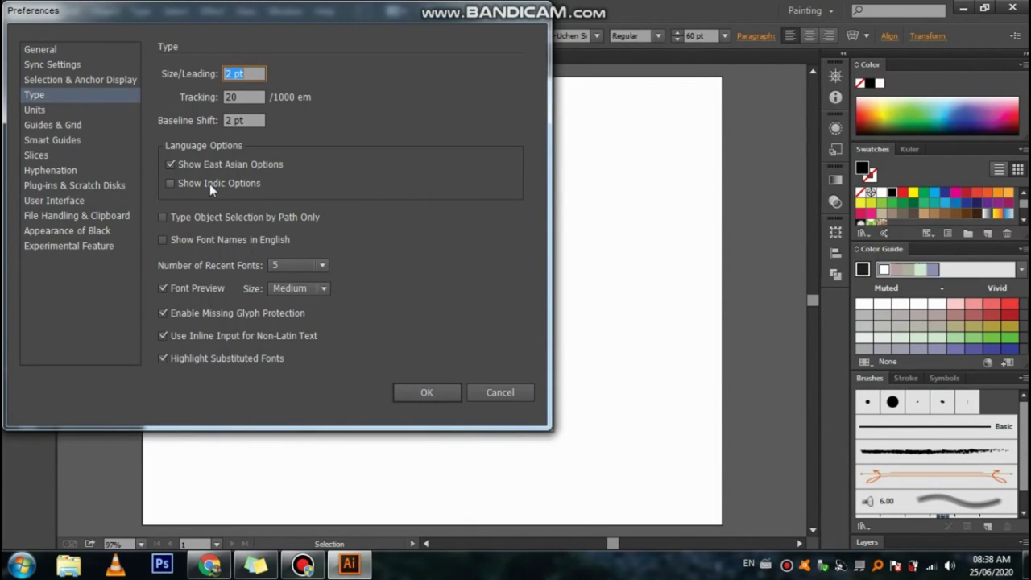
# Step: Cancel Preferences, close Untitled-1 without saving, and quit Illustrator
pyautogui.click(499, 392)
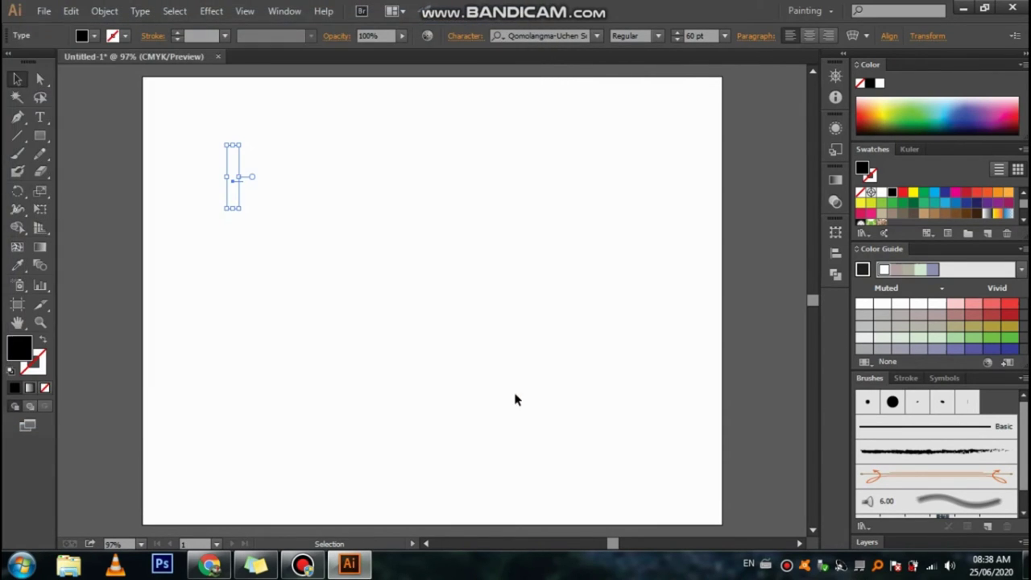
pyautogui.click(218, 56)
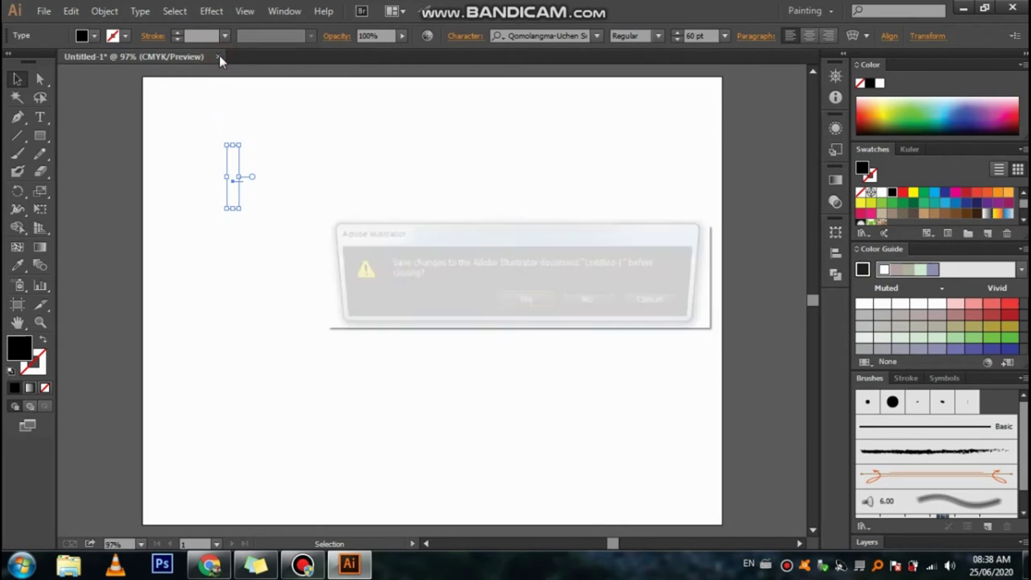
pyautogui.click(607, 304)
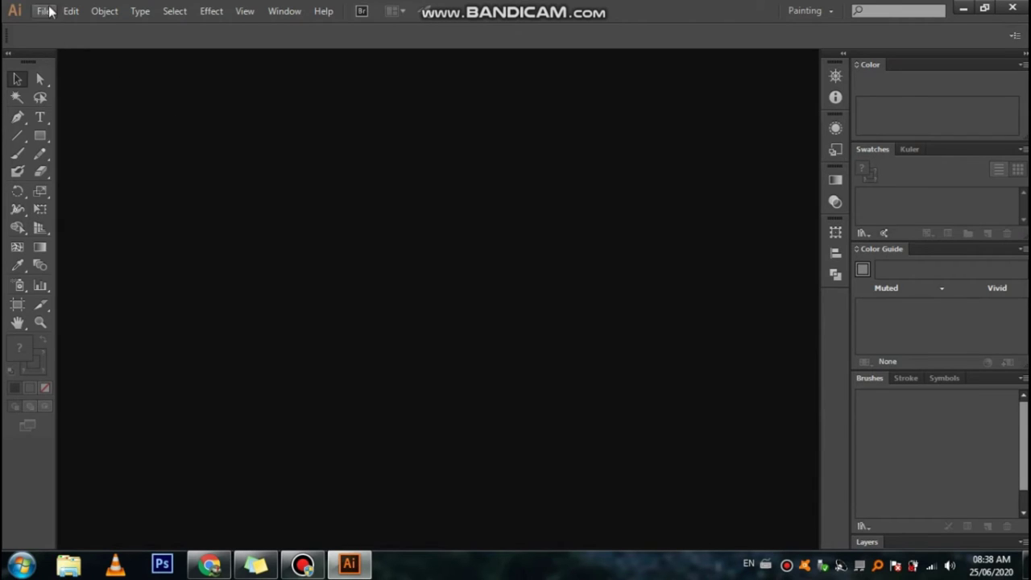
pyautogui.click(1016, 8)
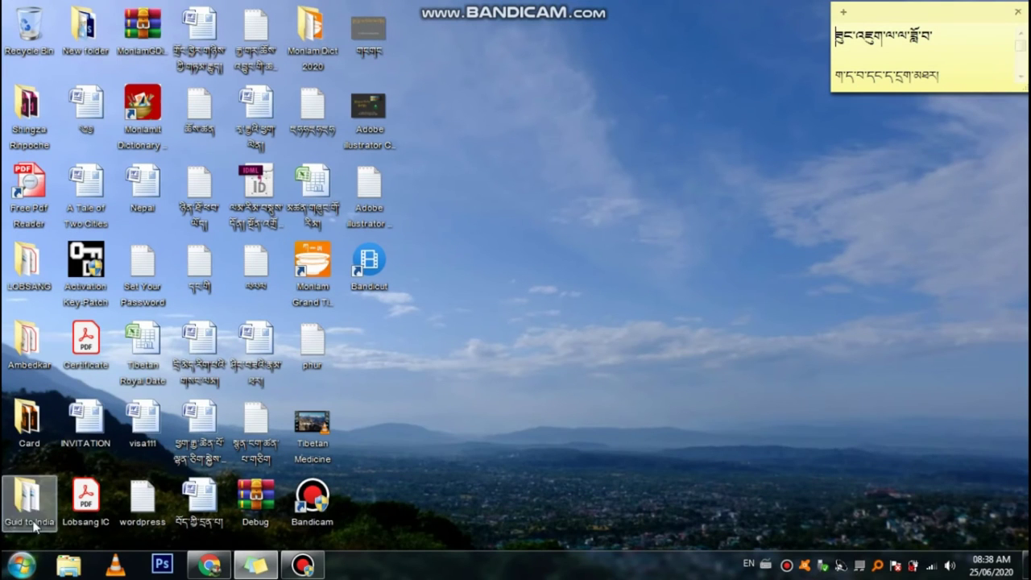
pyautogui.click(20, 564)
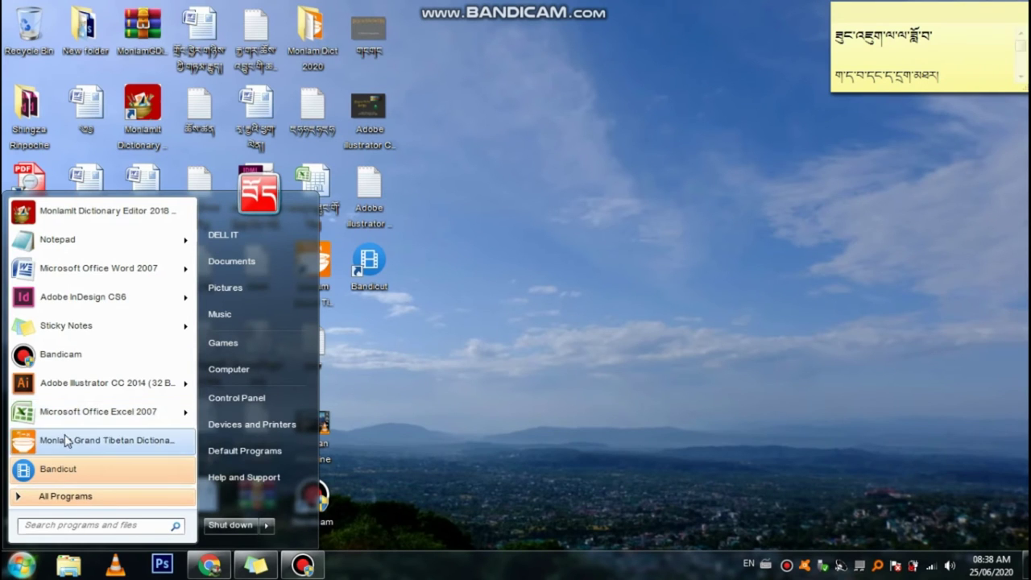
# Step: Relaunch Adobe Illustrator CC 2014 (32 Bit) from the All Programs list
pyautogui.click(62, 496)
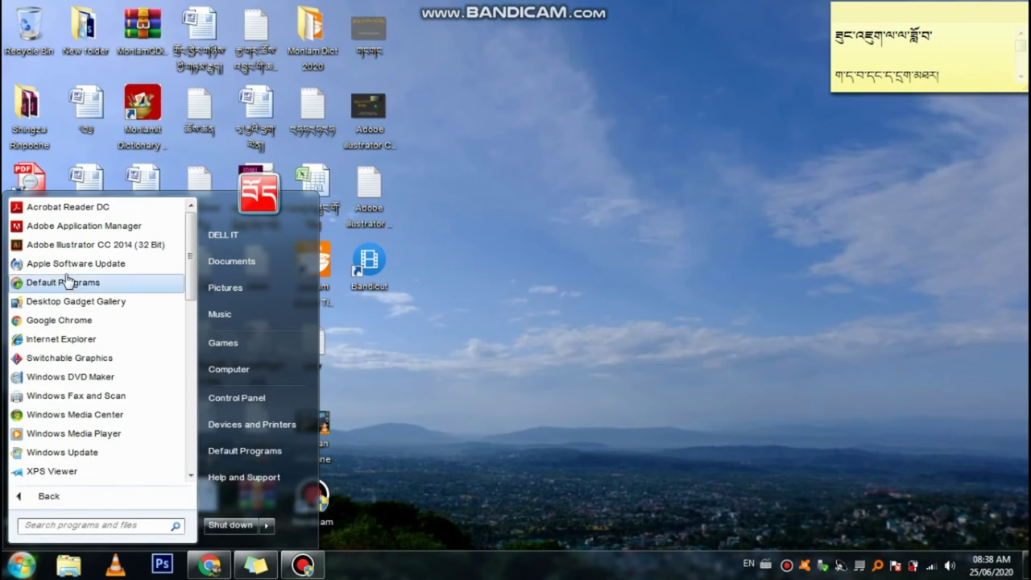
pyautogui.click(71, 244)
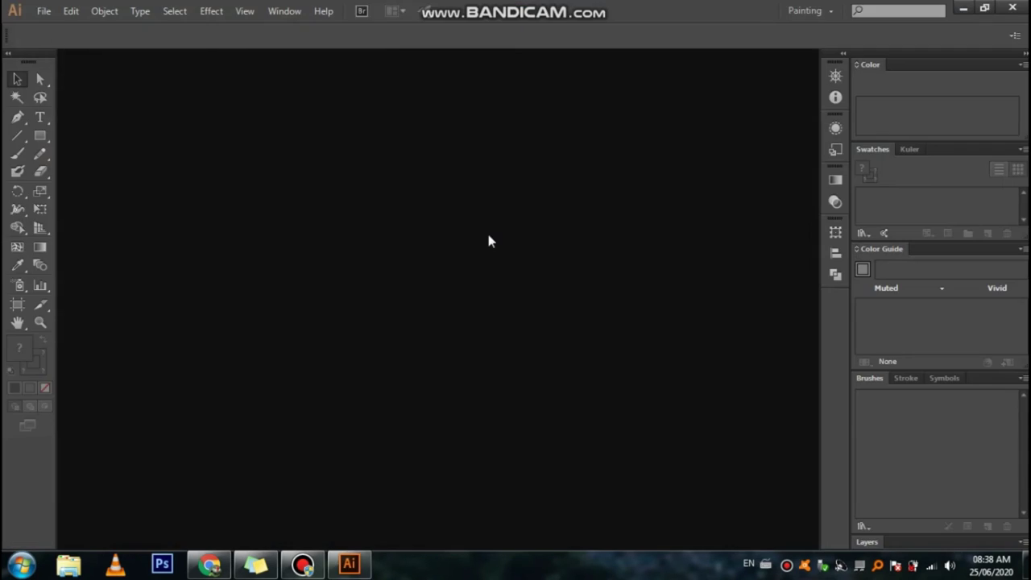
# Step: Close What's New and switch Type preferences to Show Indic Options instead of East Asian
pyautogui.click(363, 330)
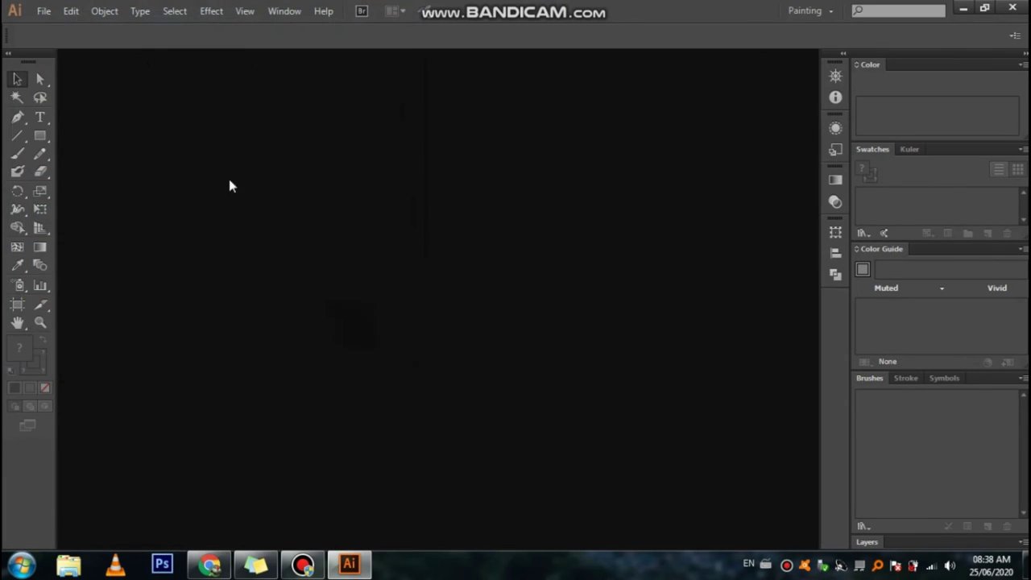
pyautogui.click(71, 16)
pyautogui.moveTo(139, 537)
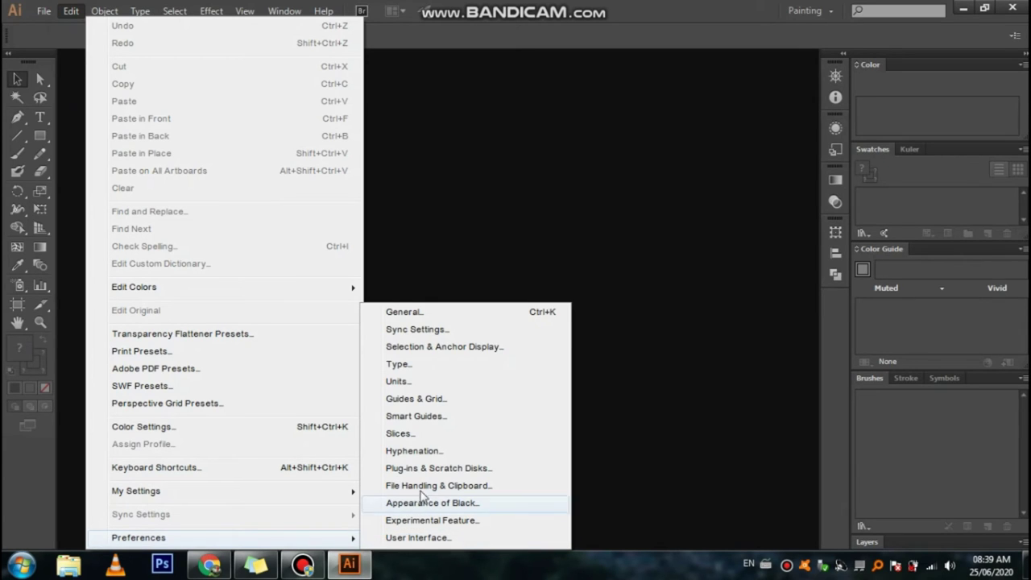
pyautogui.click(428, 369)
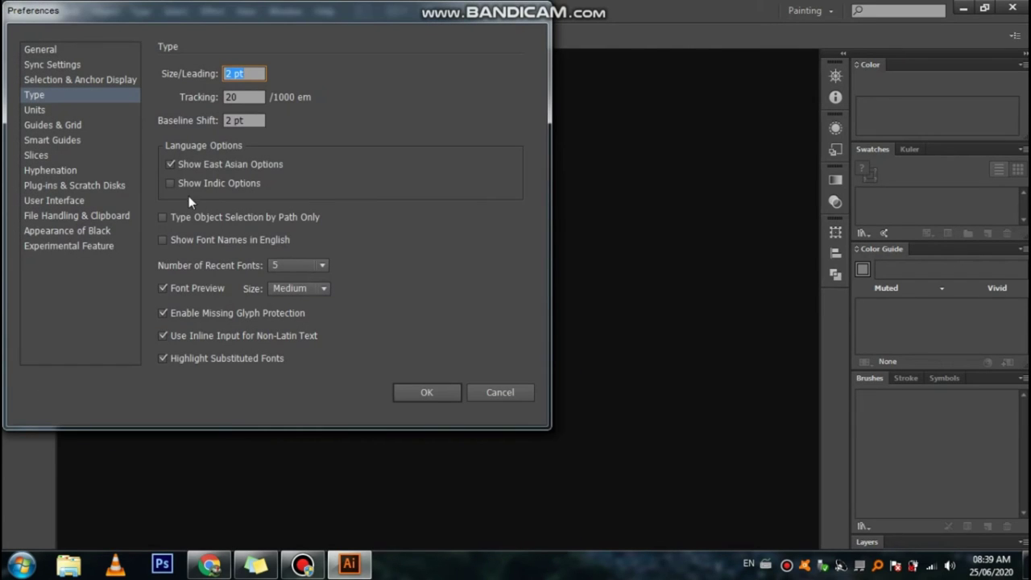
pyautogui.click(190, 184)
pyautogui.click(421, 391)
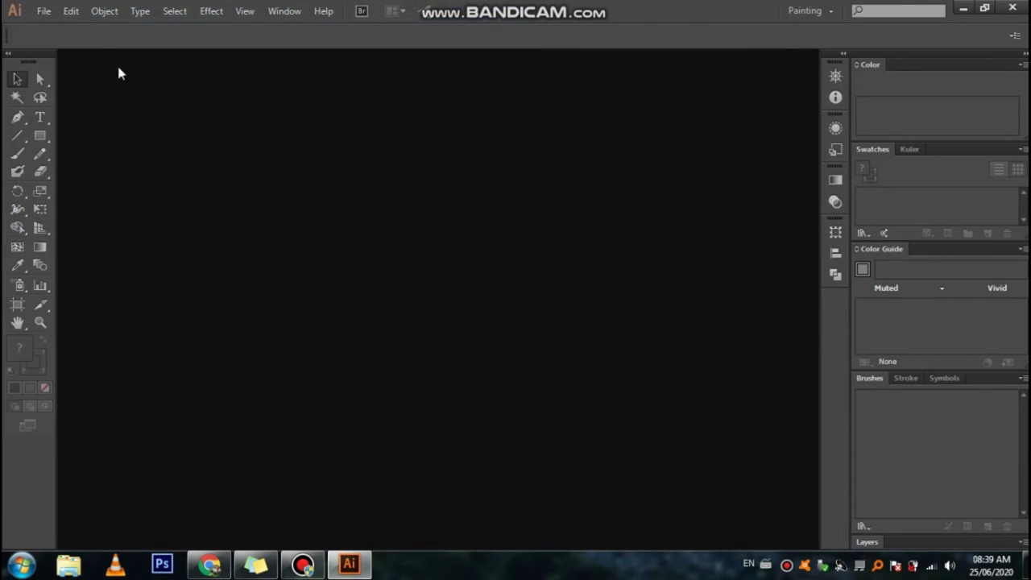
# Step: Create a new Letter-size document with the default File > New settings
pyautogui.click(45, 12)
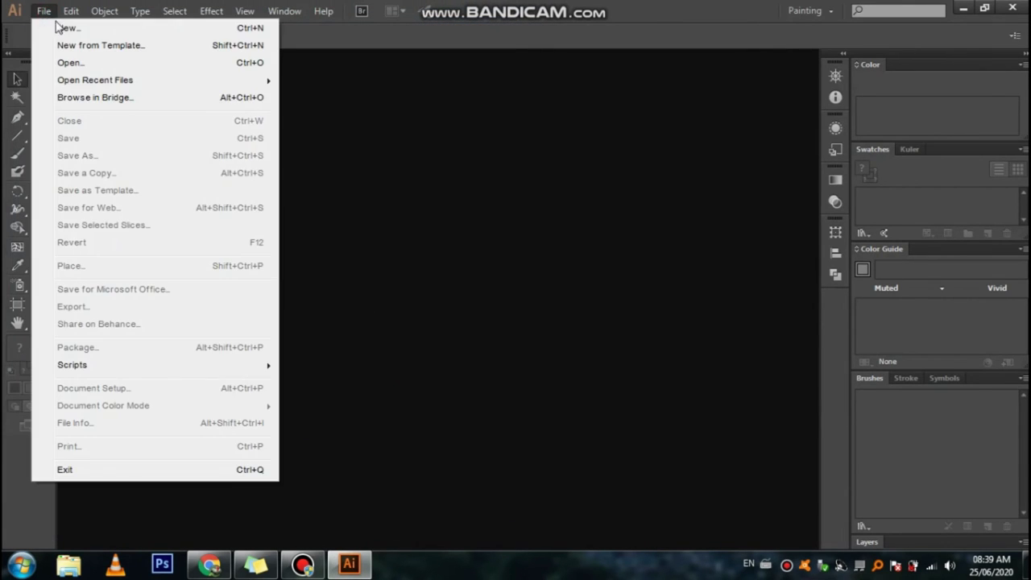
pyautogui.click(65, 26)
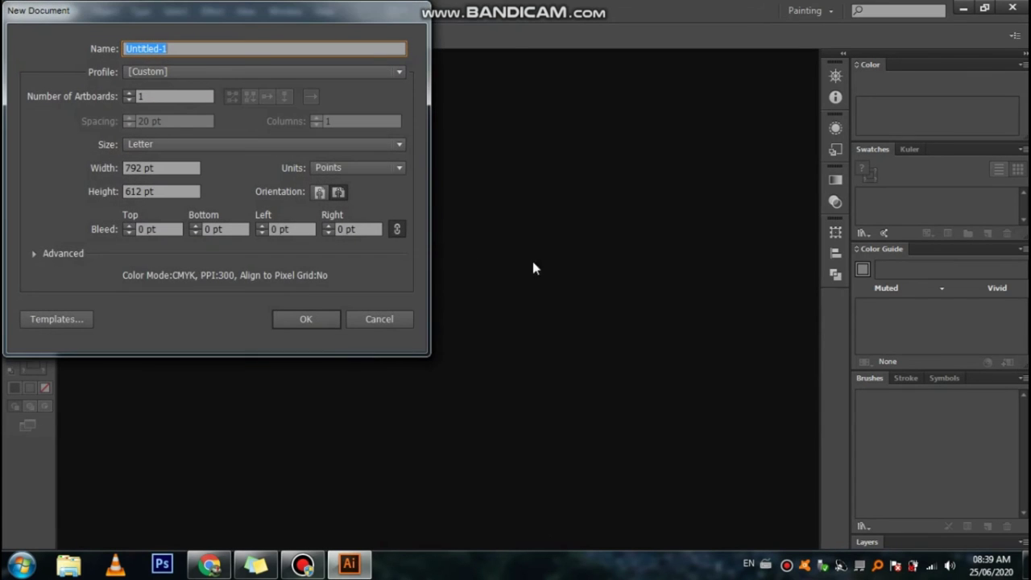
pyautogui.click(315, 317)
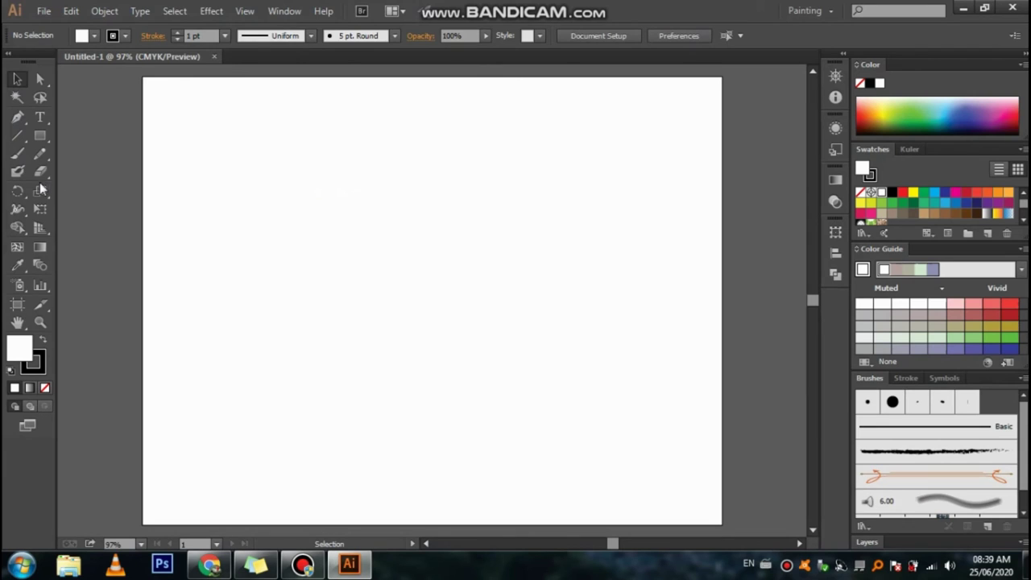
# Step: Place a text insertion point and set Monlam Uni OuChan2 Regular at 60 pt
pyautogui.click(41, 118)
pyautogui.click(326, 226)
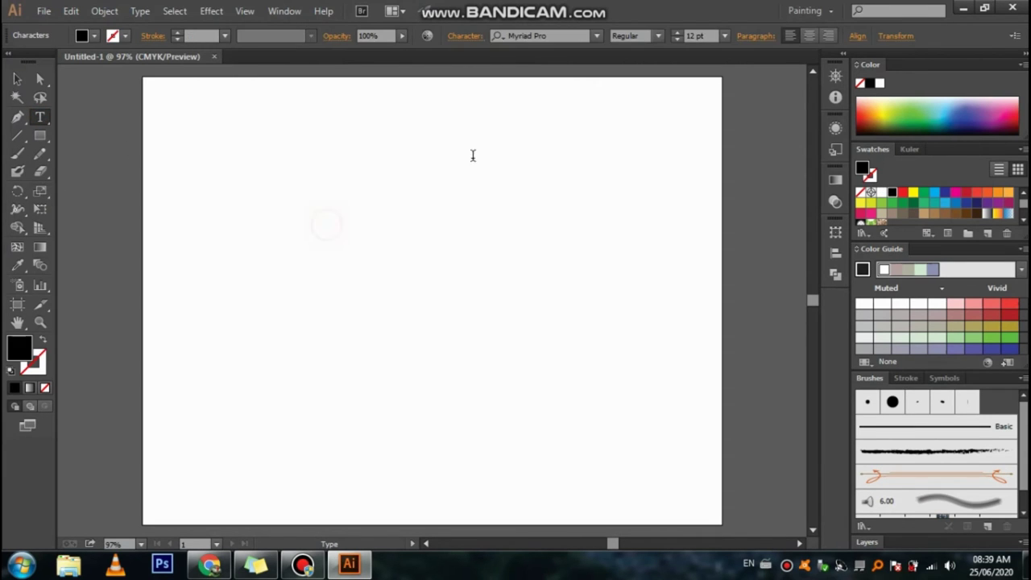
pyautogui.click(597, 37)
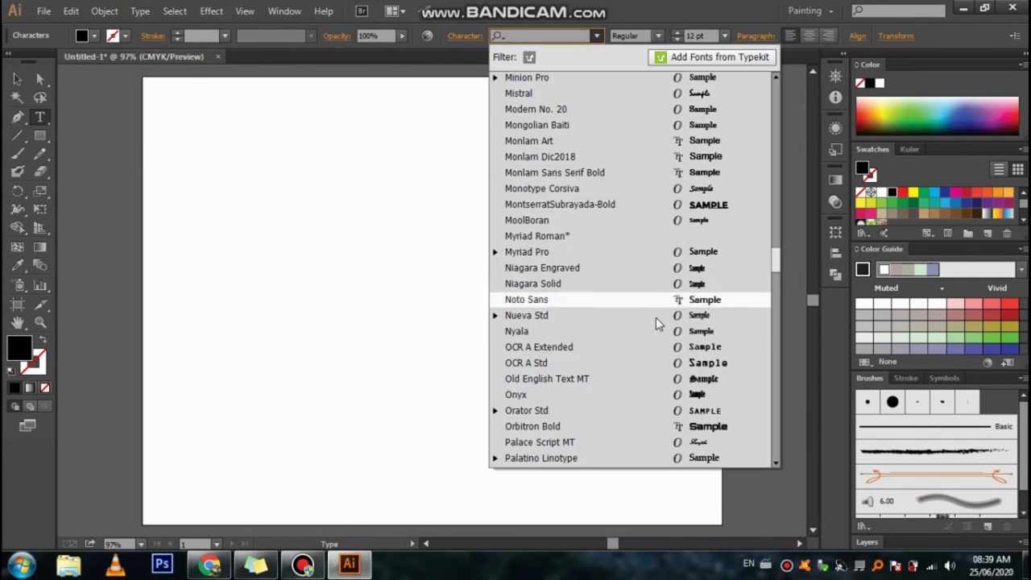
pyautogui.scroll(-1, 655, 322)
pyautogui.scroll(-5, 658, 362)
pyautogui.scroll(-5, 657, 413)
pyautogui.scroll(-5, 649, 419)
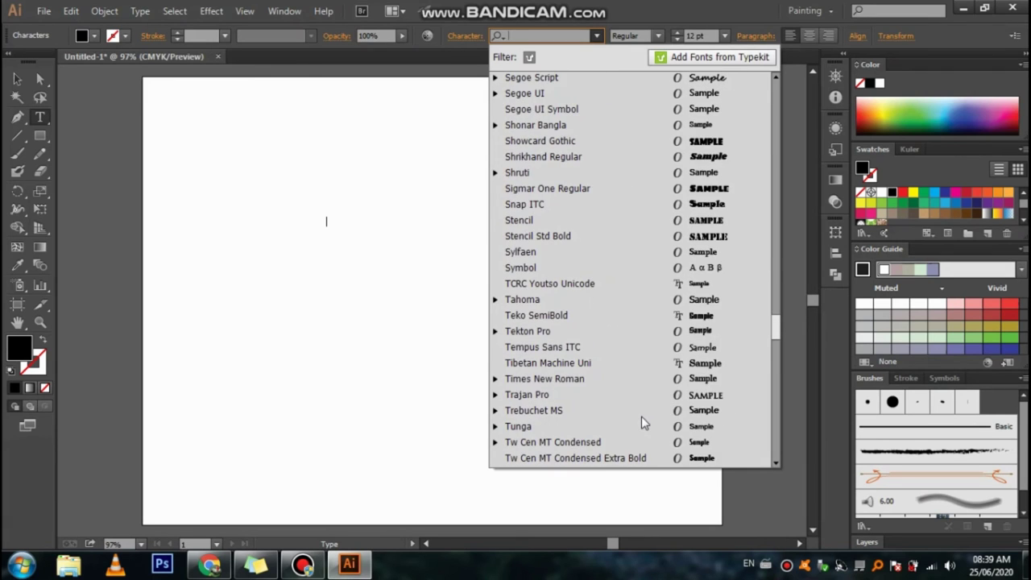
pyautogui.scroll(-5, 645, 421)
pyautogui.scroll(-5, 639, 416)
pyautogui.scroll(-5, 639, 422)
pyautogui.scroll(-5, 638, 422)
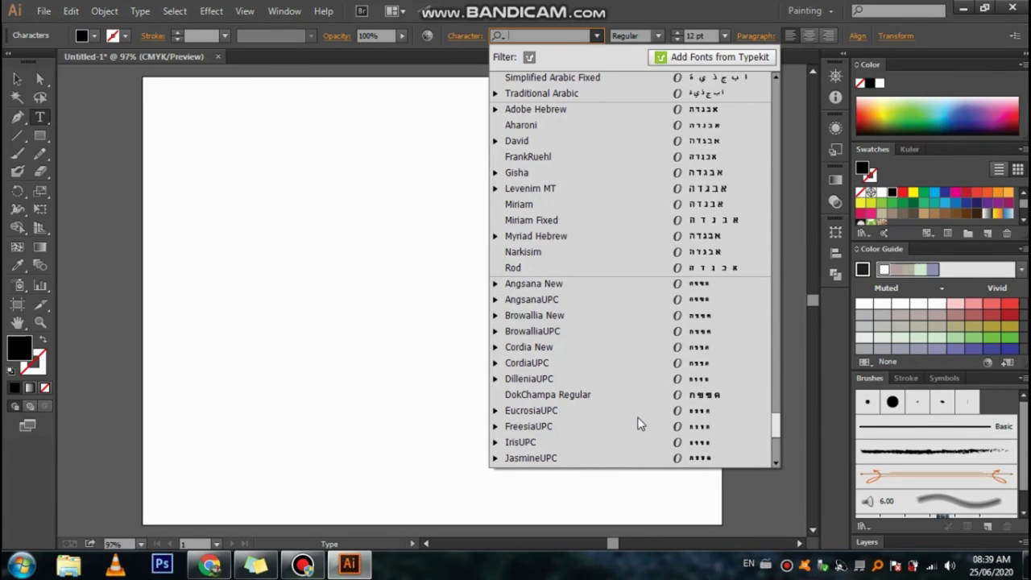
pyautogui.scroll(-5, 637, 422)
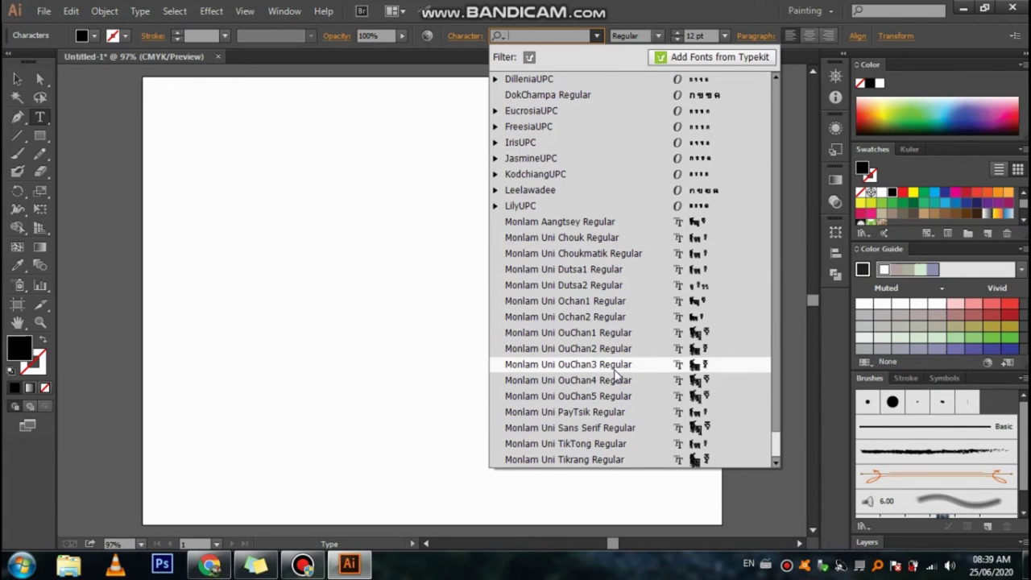
pyautogui.click(611, 352)
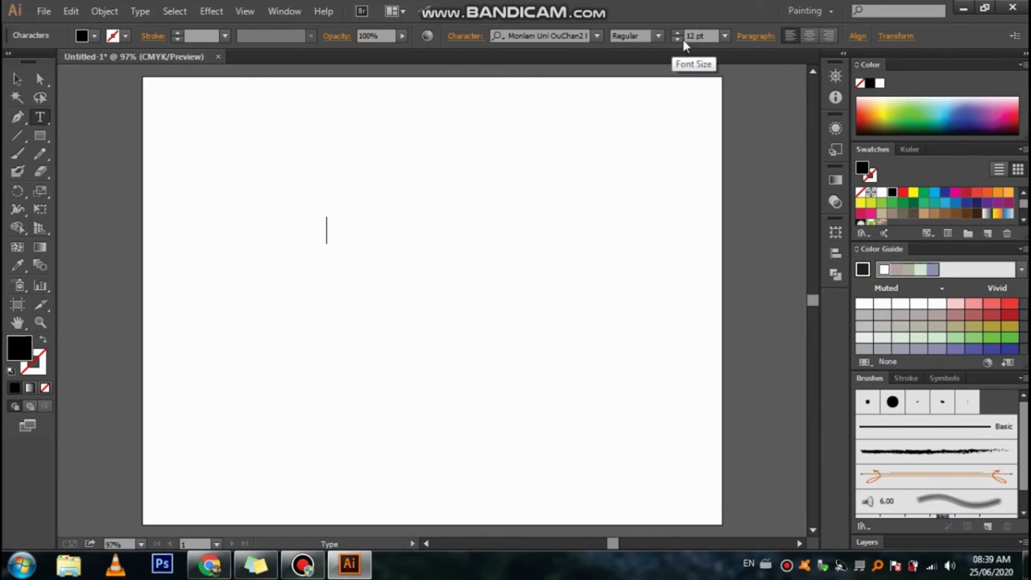
pyautogui.click(725, 36)
pyautogui.click(742, 287)
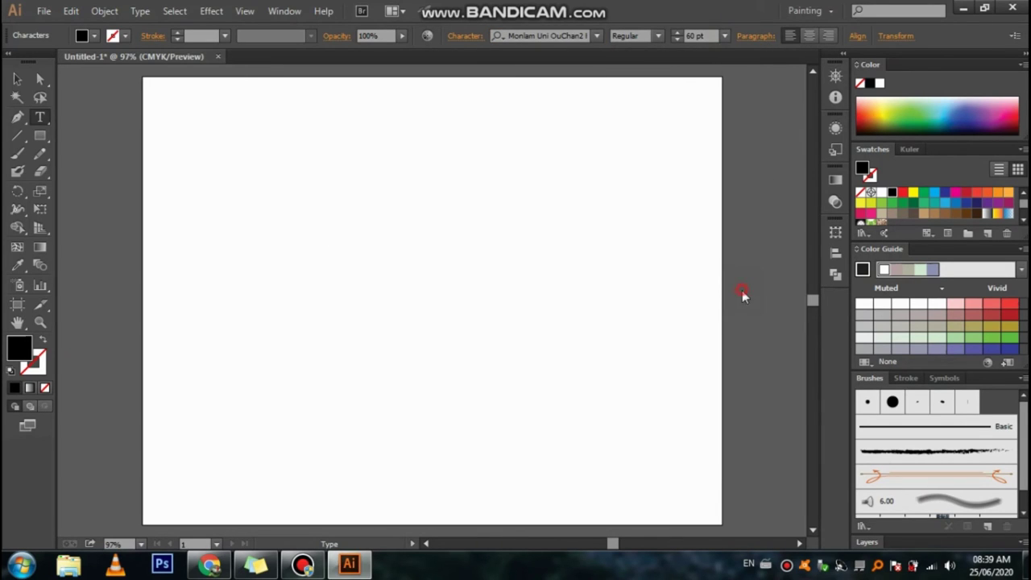
pyautogui.write('སྐ')
pyautogui.write('ྱིད་')
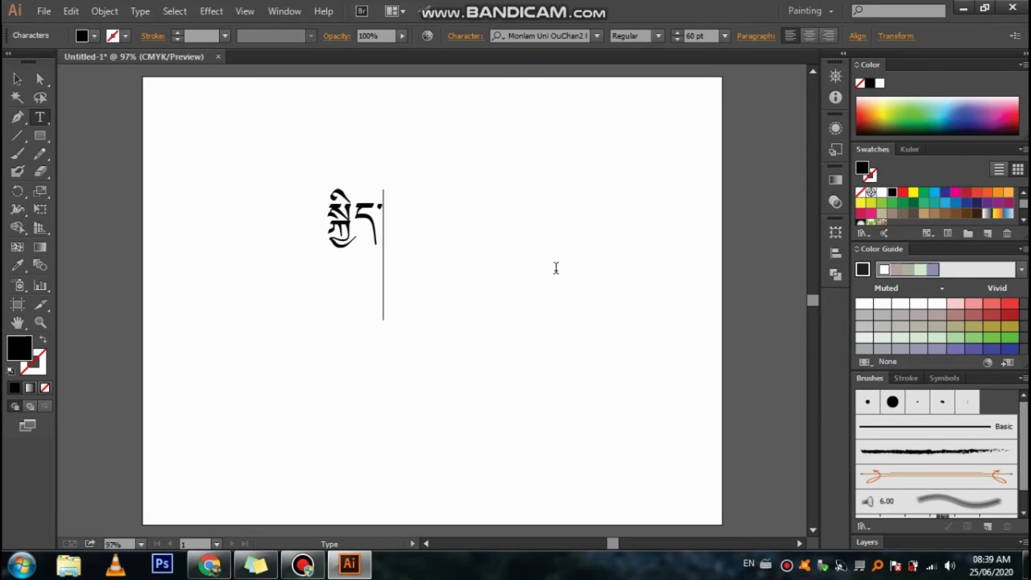
pyautogui.press('BackSpace')
pyautogui.press('BackSpace')
pyautogui.press('BackSpace')
pyautogui.press('BackSpace')
pyautogui.press('BackSpace')
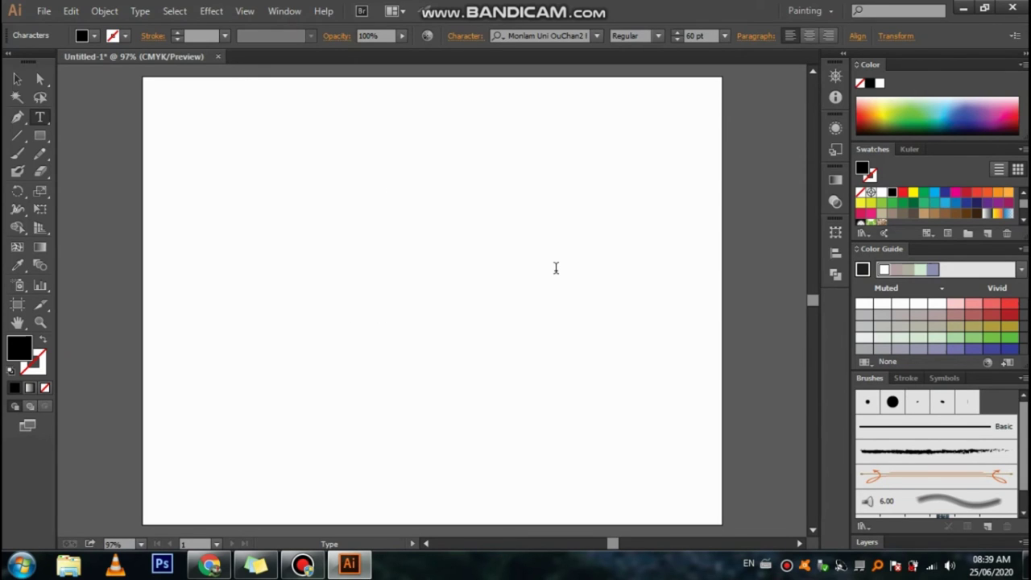
pyautogui.write('ཏུ')
pyautogui.write('ཁྲ་')
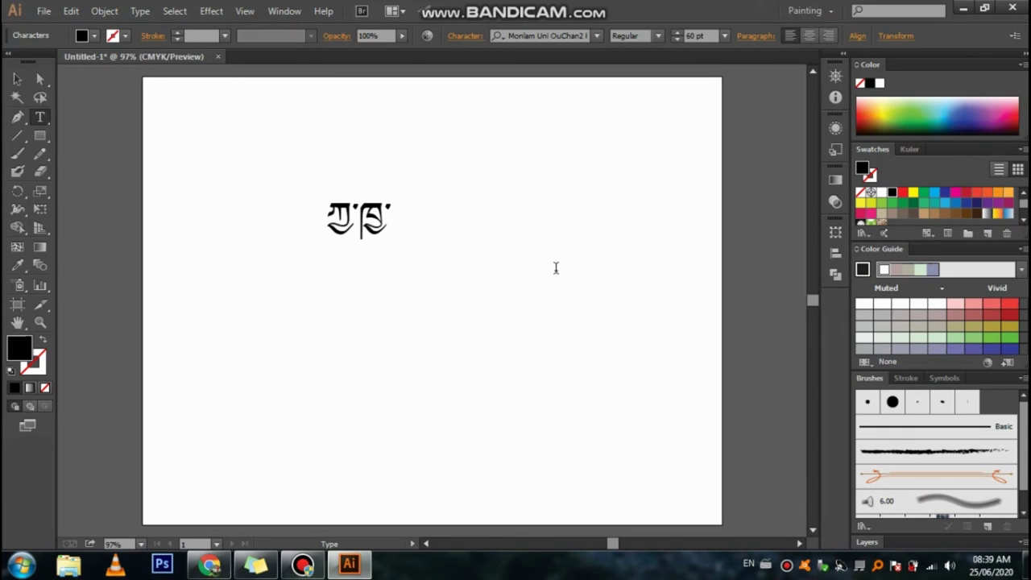
pyautogui.write('ཁི')
pyautogui.press('BackSpace')
pyautogui.press('BackSpace')
pyautogui.press('BackSpace')
pyautogui.press('BackSpace')
pyautogui.press('BackSpace')
pyautogui.press('BackSpace')
pyautogui.press('BackSpace')
pyautogui.press('BackSpace')
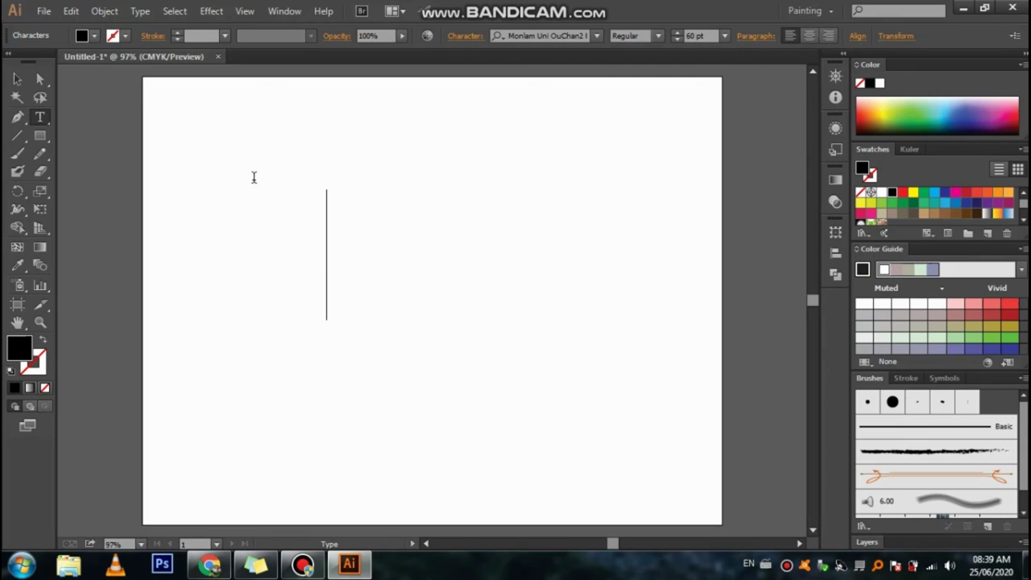
# Step: Switch to the Selection tool and drag on empty canvas to drop the empty text object
pyautogui.click(17, 79)
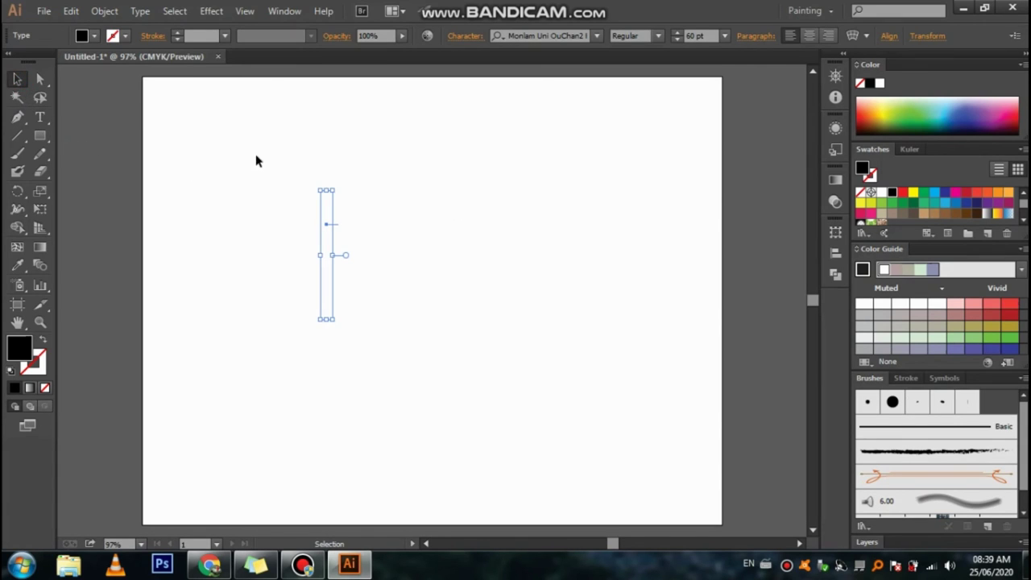
pyautogui.moveTo(327, 230); pyautogui.dragTo(196, 166)
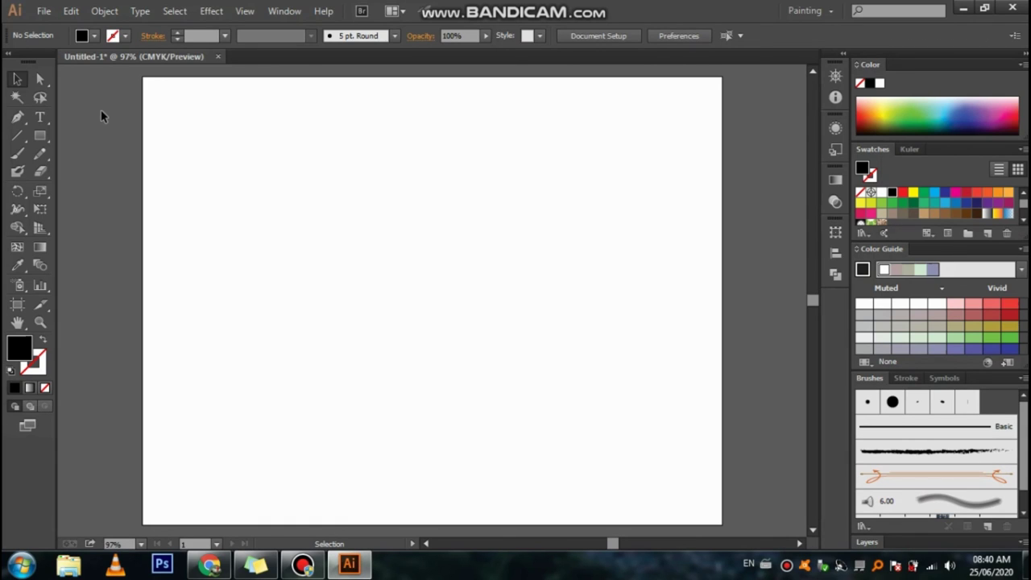
# Step: Start a text line near the artboard's top left with the Tibetan label 'ཡིག་ཟམ།'
pyautogui.click(47, 117)
pyautogui.click(182, 148)
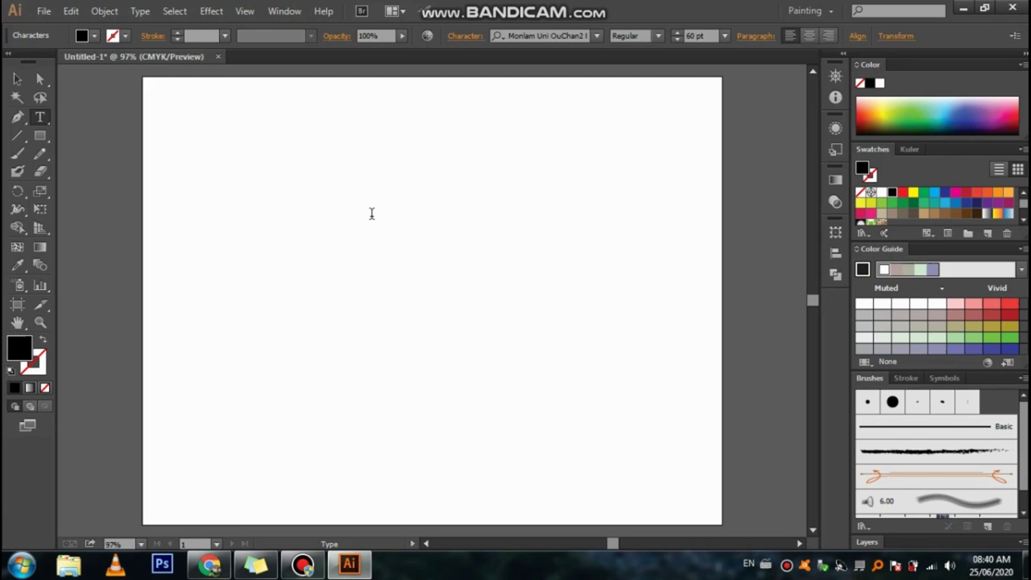
pyautogui.write('སཅ')
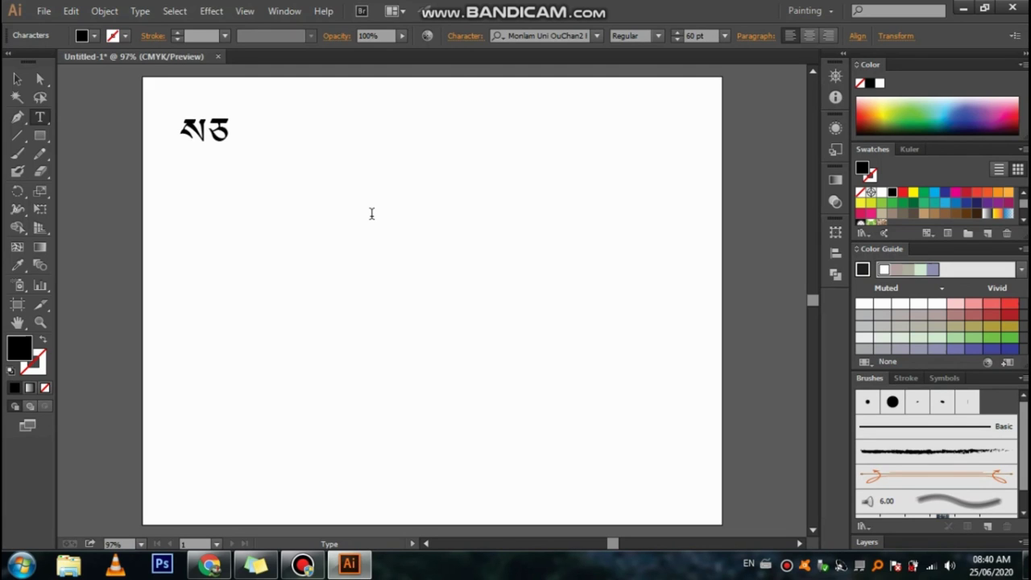
pyautogui.press('BackSpace')
pyautogui.press('BackSpace')
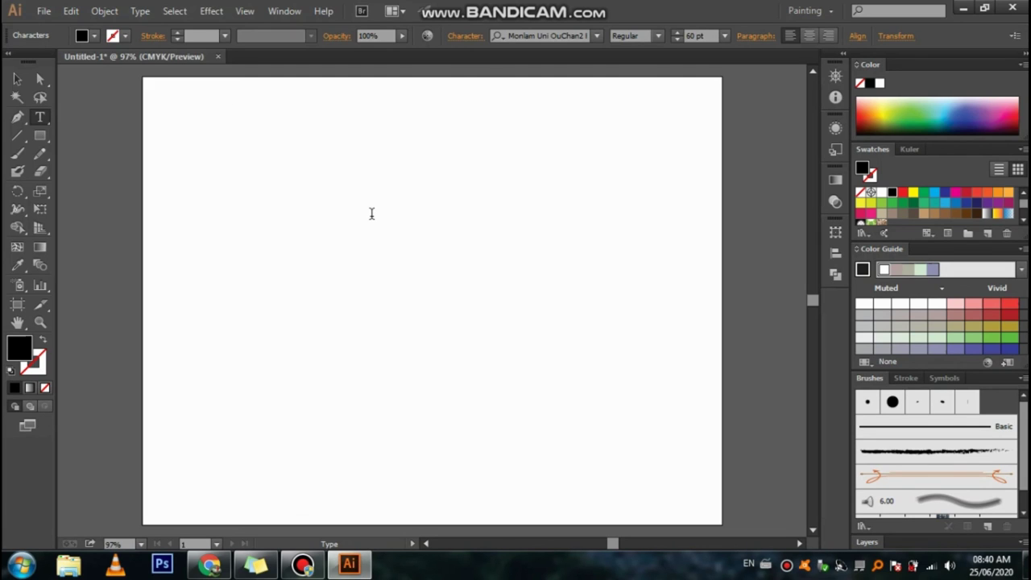
pyautogui.write('ཡིག་ཟ')
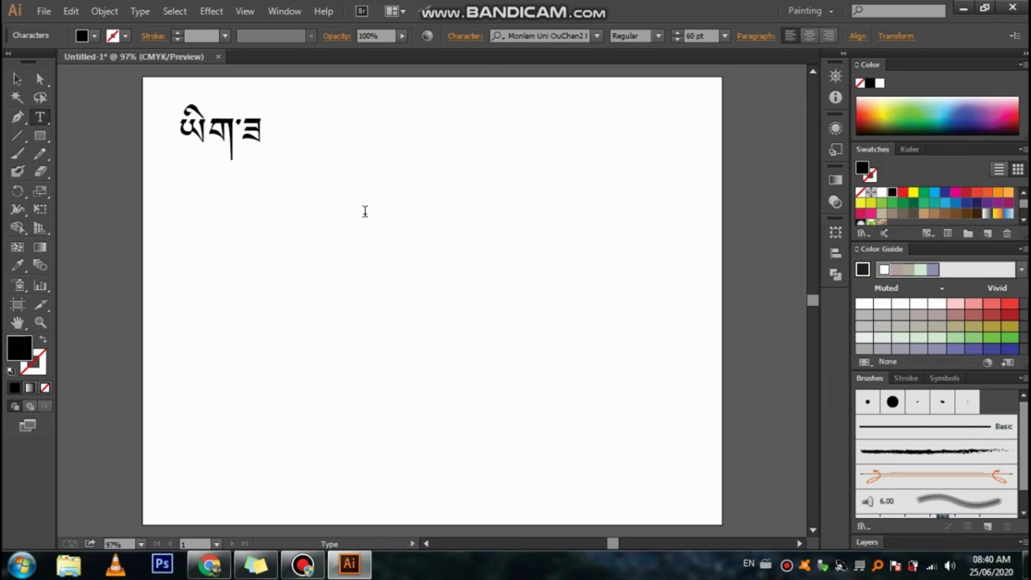
pyautogui.write('མ།')
# Step: Append the contact e-mail address, add the phone number below, and stop recording
pyautogui.hotkey('ctrl', 'shift')
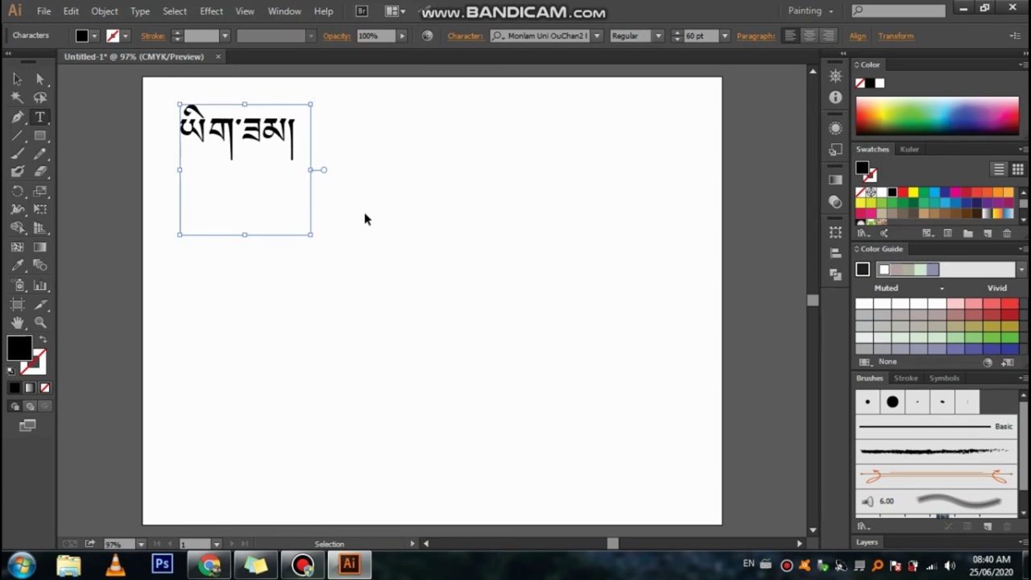
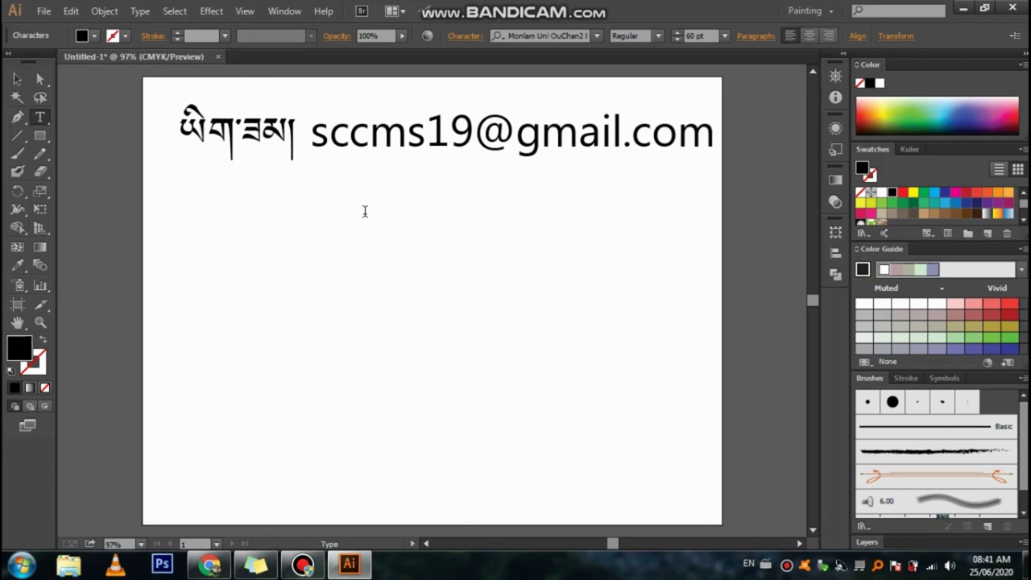
pyautogui.press('Return')
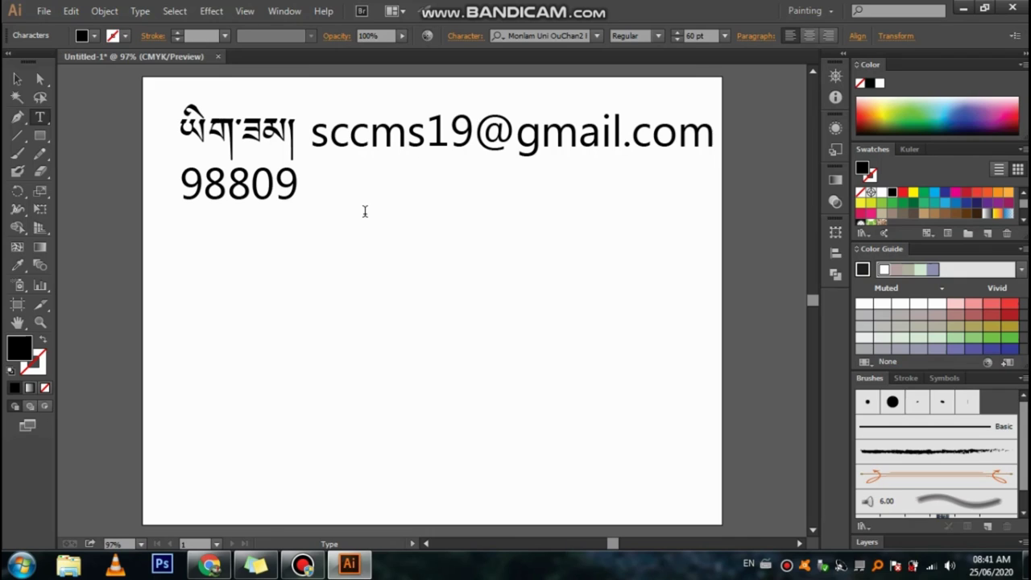
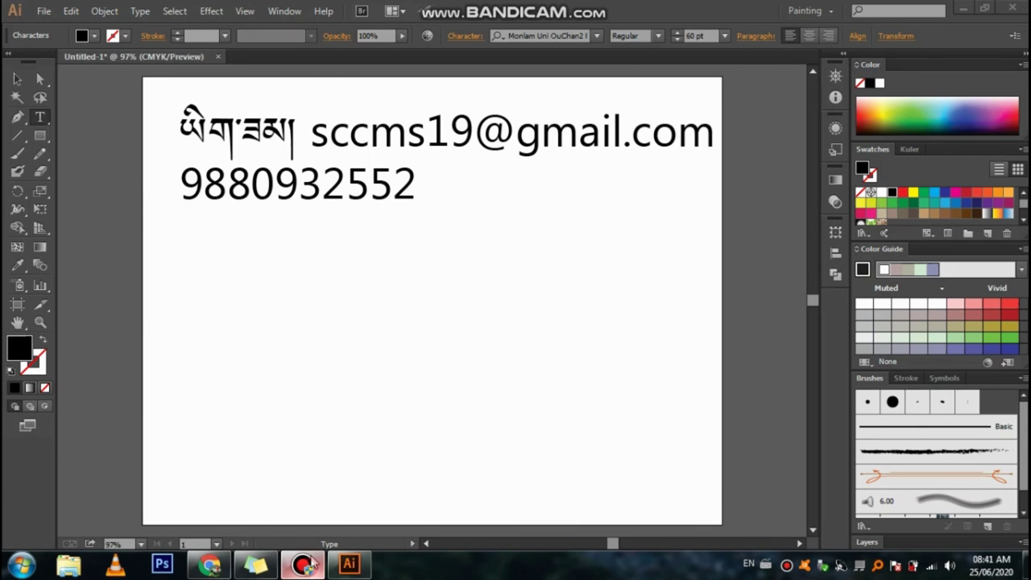
pyautogui.click(305, 564)
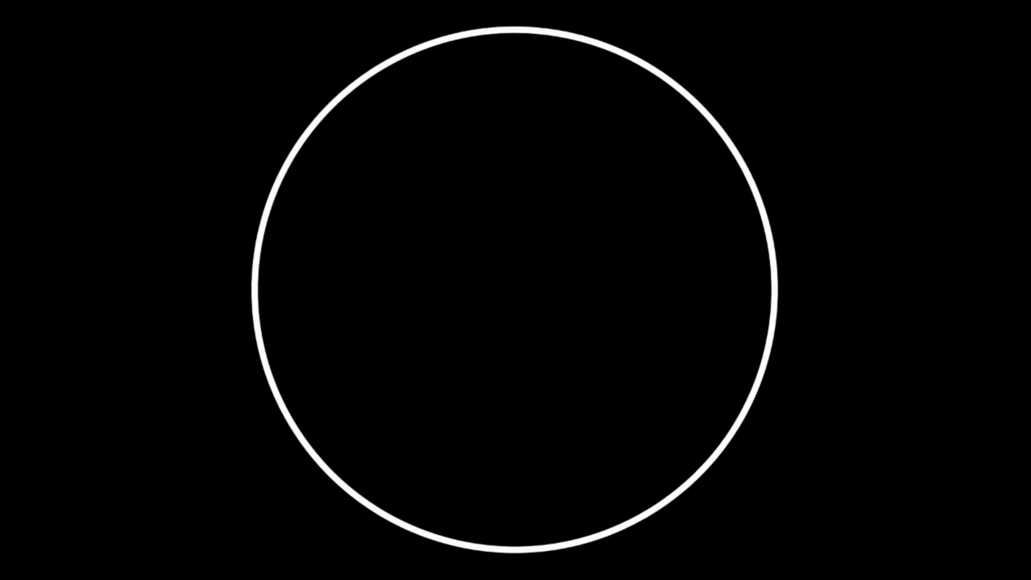